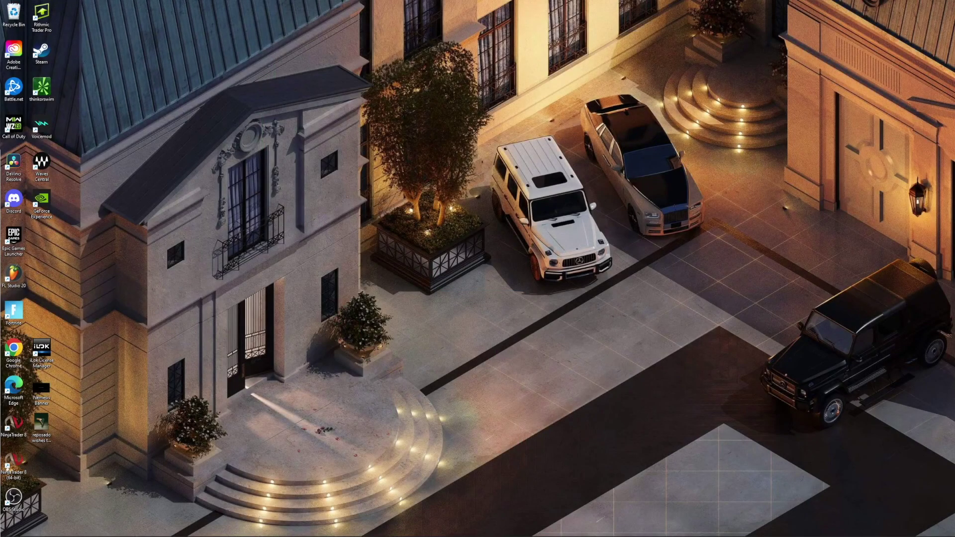
Create a new workspace named 'ICT' and confirm it appears in the workspace list
drag(490, 145, 604, 92)
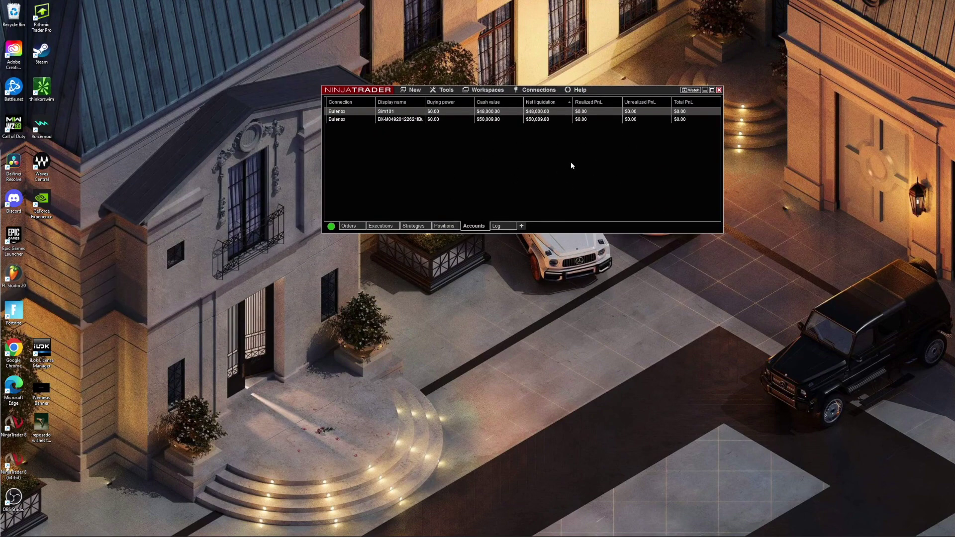
click(486, 79)
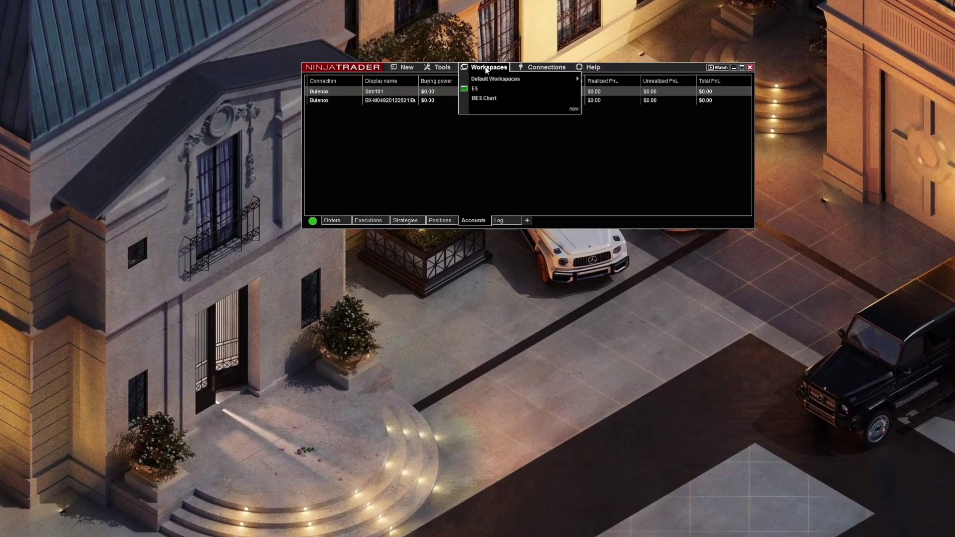
mouse_move(465, 88)
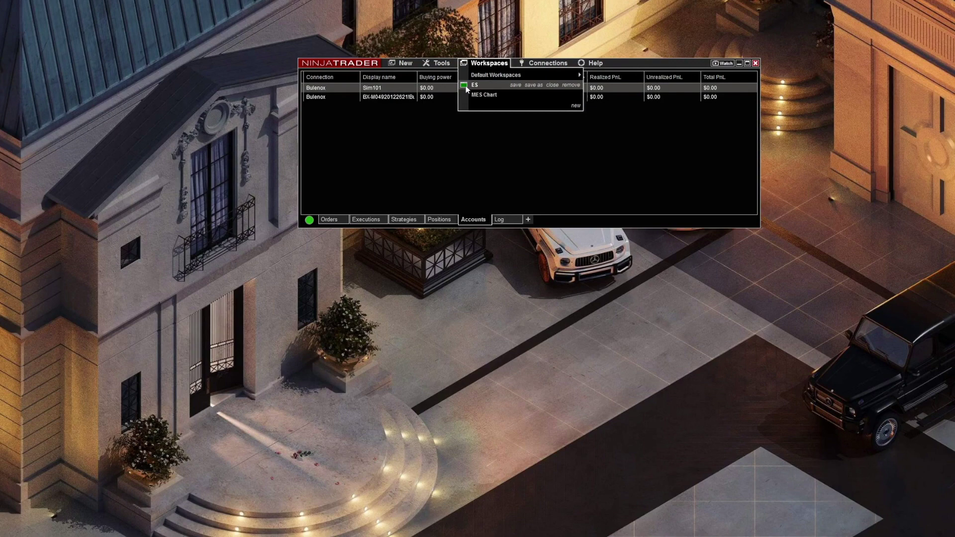
click(575, 106)
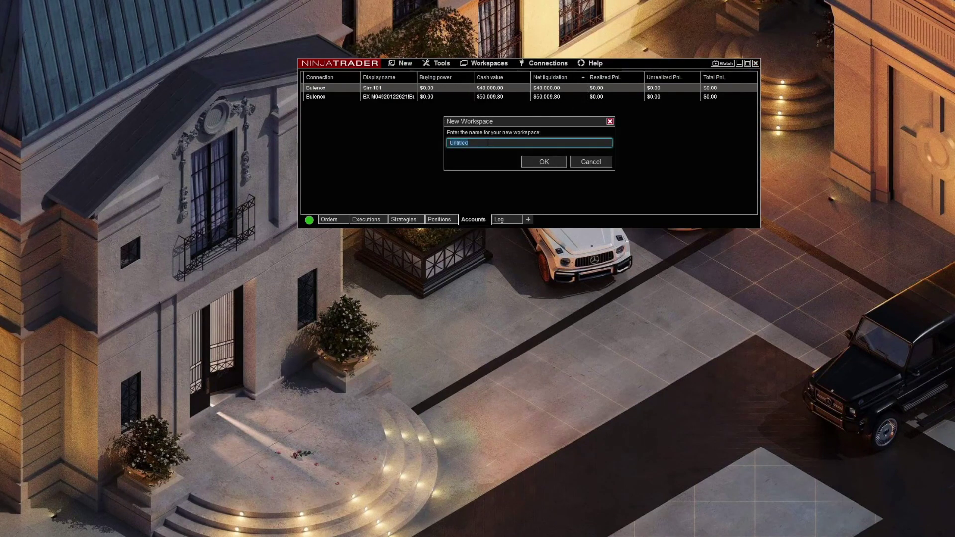
text(ICT)
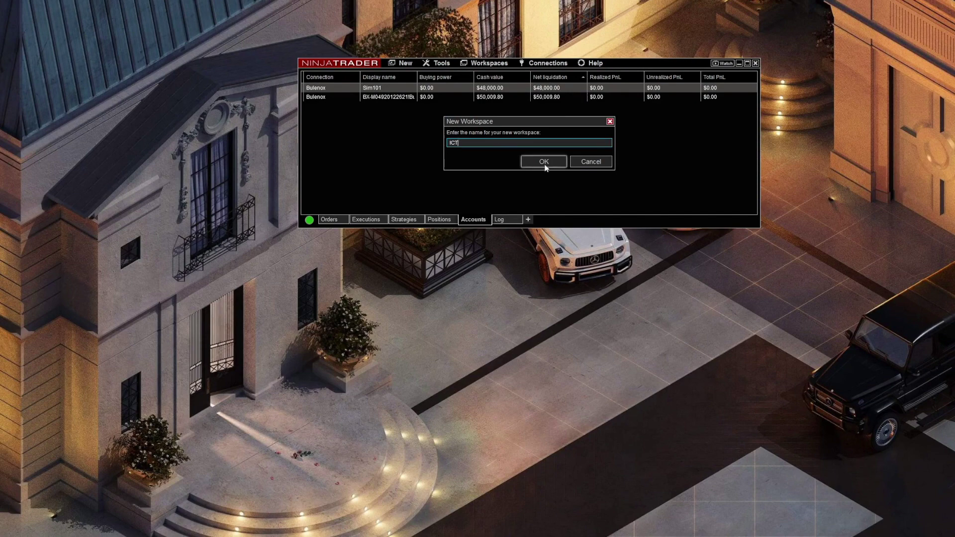
click(544, 162)
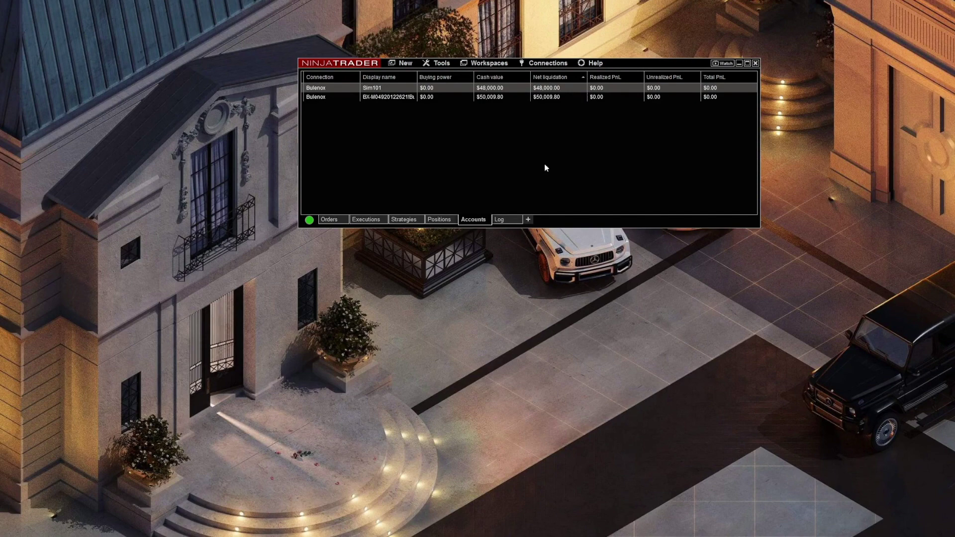
click(497, 65)
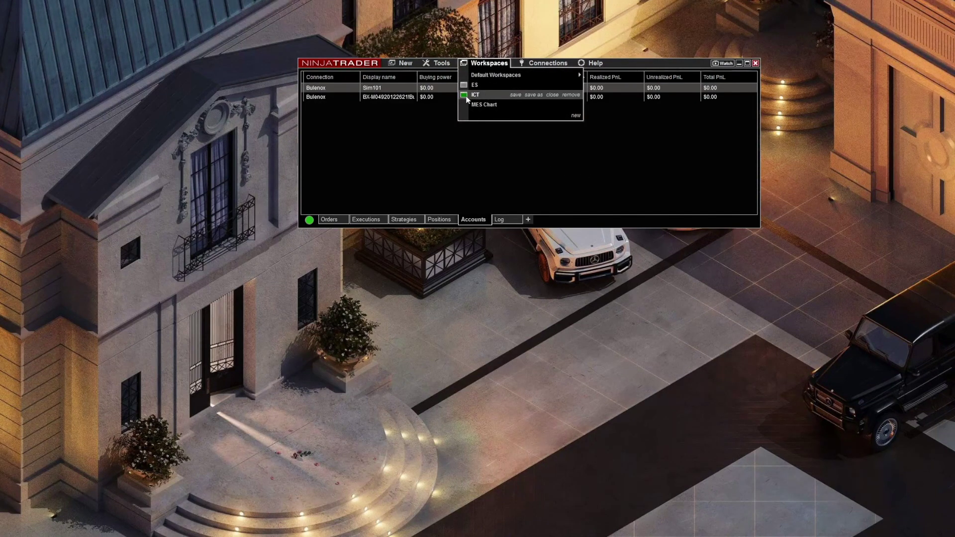
Start a new chart and bring up the instrument list in its Data Series dialog
click(401, 64)
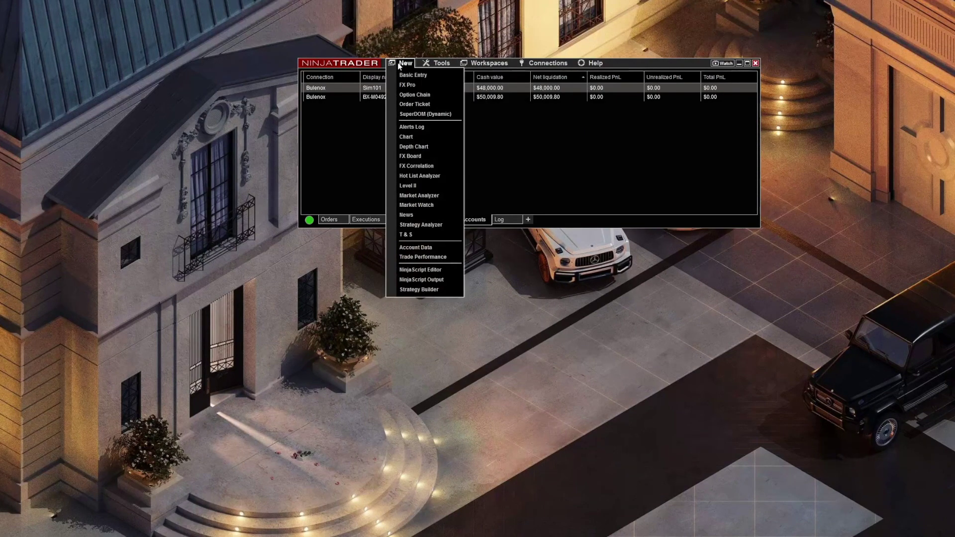
click(417, 137)
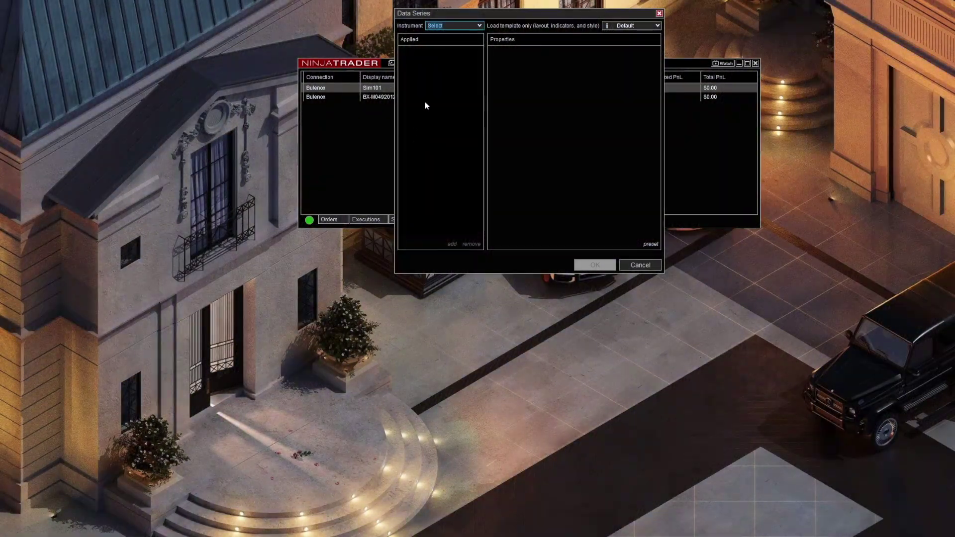
click(480, 25)
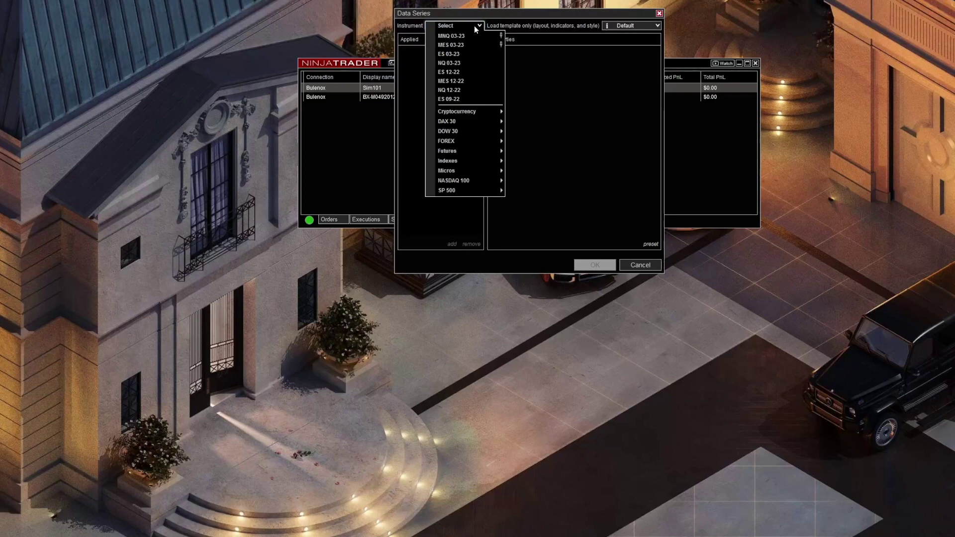
Choose ES 03-23 as the instrument and set the chart template to <None>
click(452, 55)
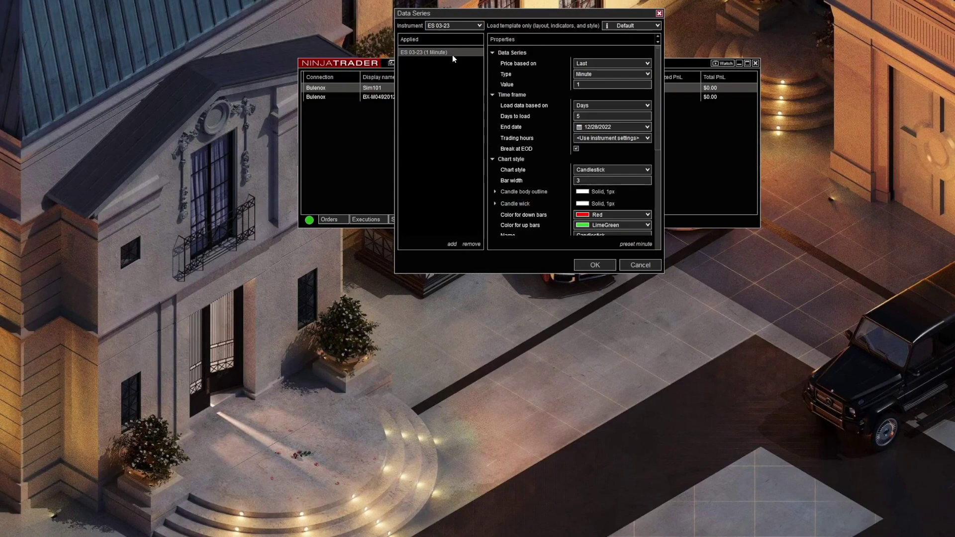
click(633, 26)
click(635, 47)
click(658, 27)
click(611, 35)
Make the candle body outline, candle wicks and down bars Black
scroll(554, 70, down, 5)
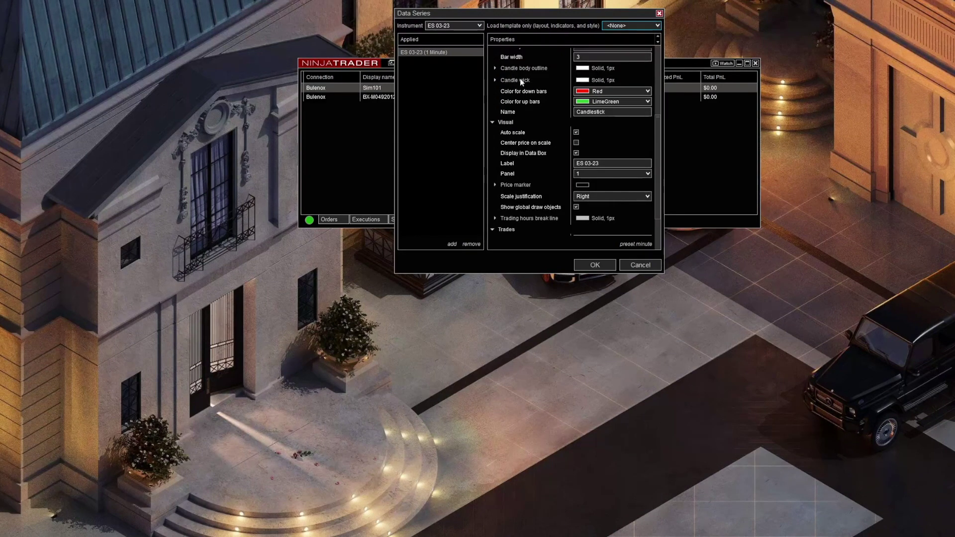
click(495, 68)
click(587, 79)
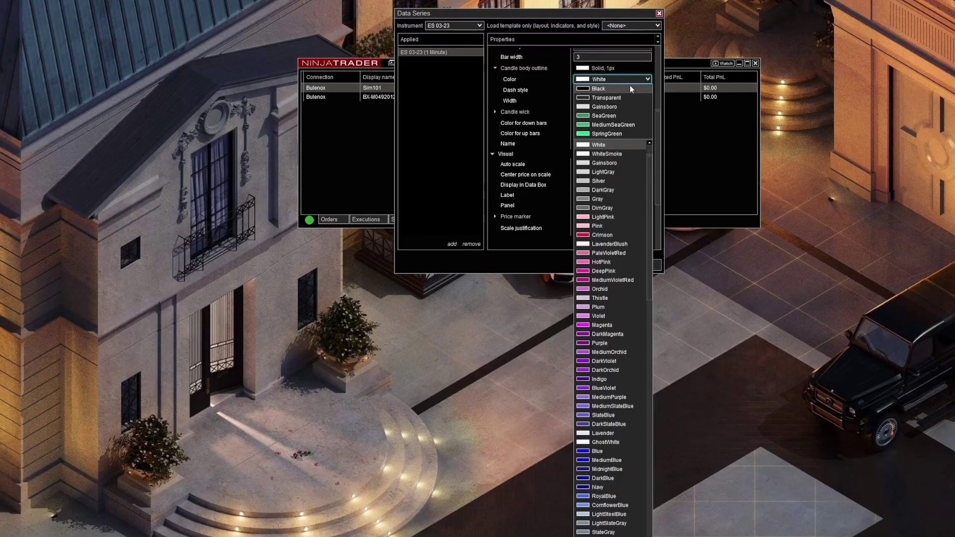
click(584, 85)
click(495, 67)
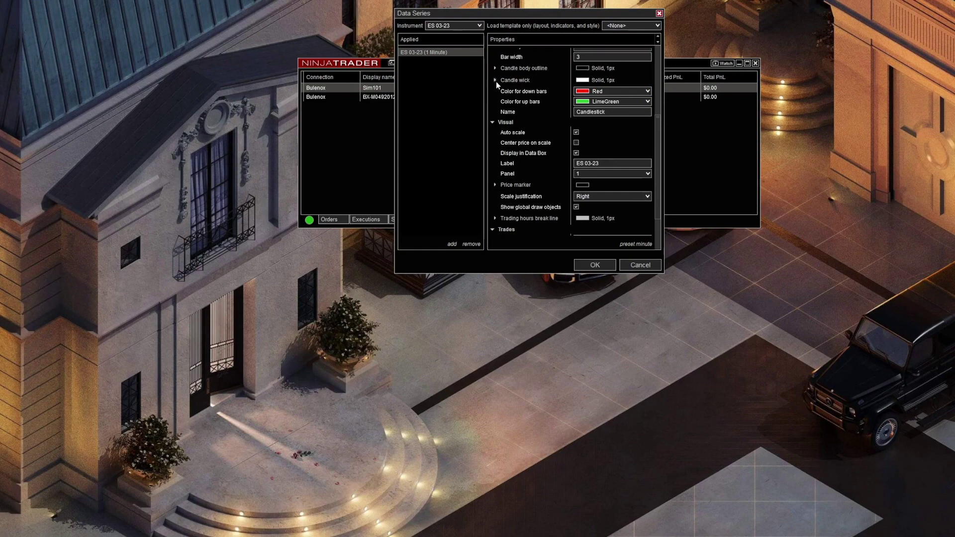
click(495, 80)
click(649, 91)
click(609, 101)
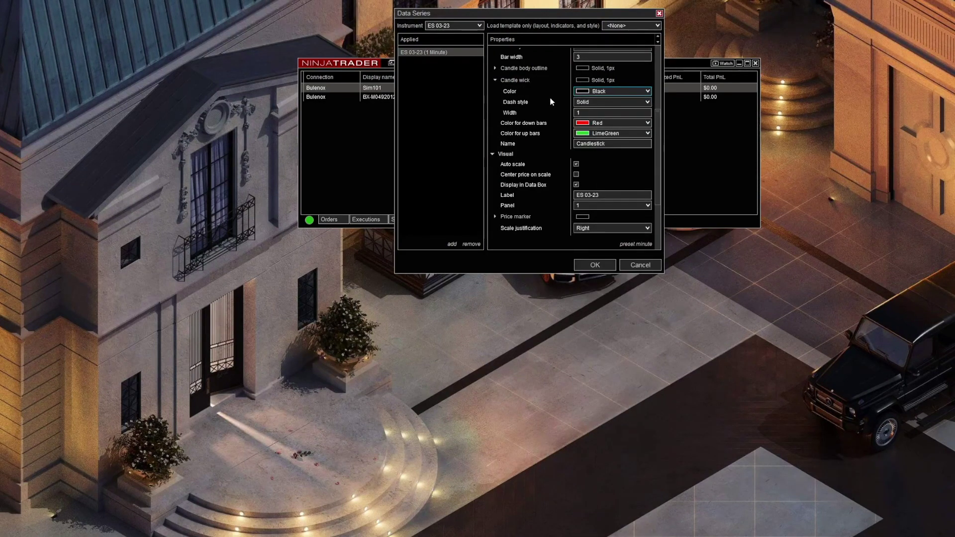
click(647, 123)
click(621, 134)
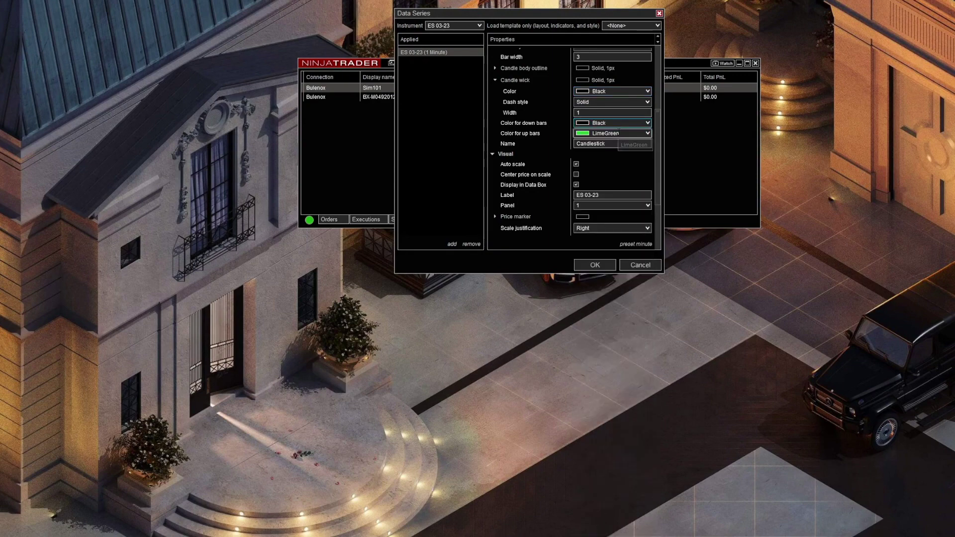
click(648, 134)
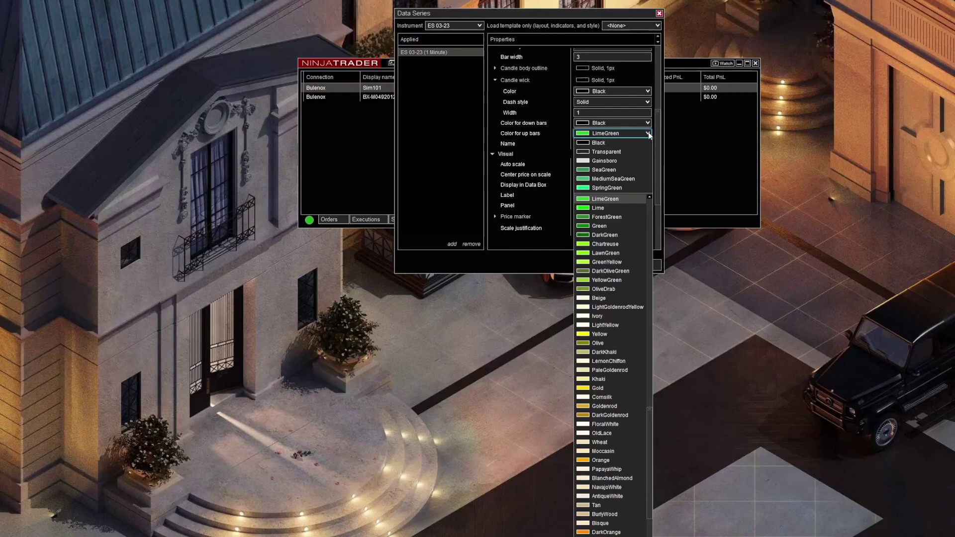
Make up bars SeaGreen, plot executions as Markers only, and open the 1-minute chart
click(604, 170)
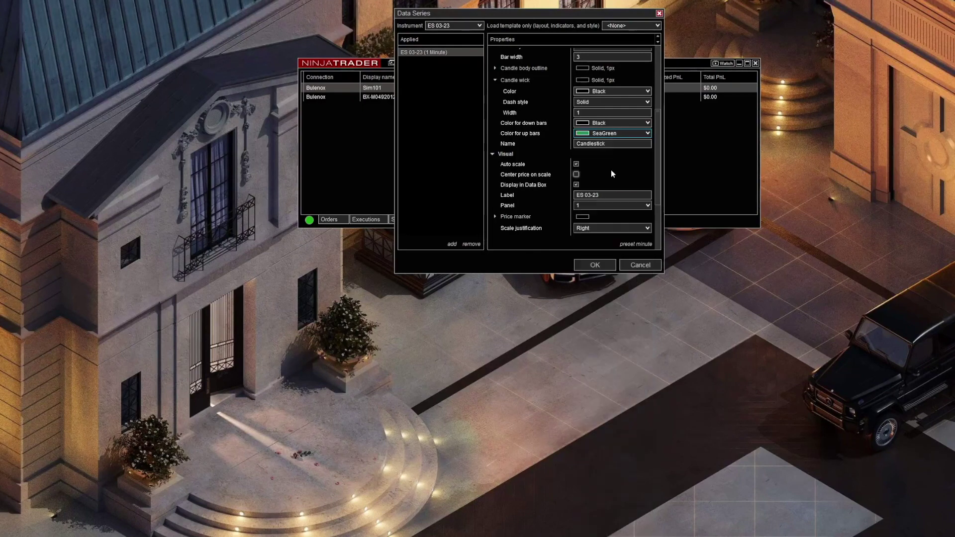
scroll(542, 165, down, 3)
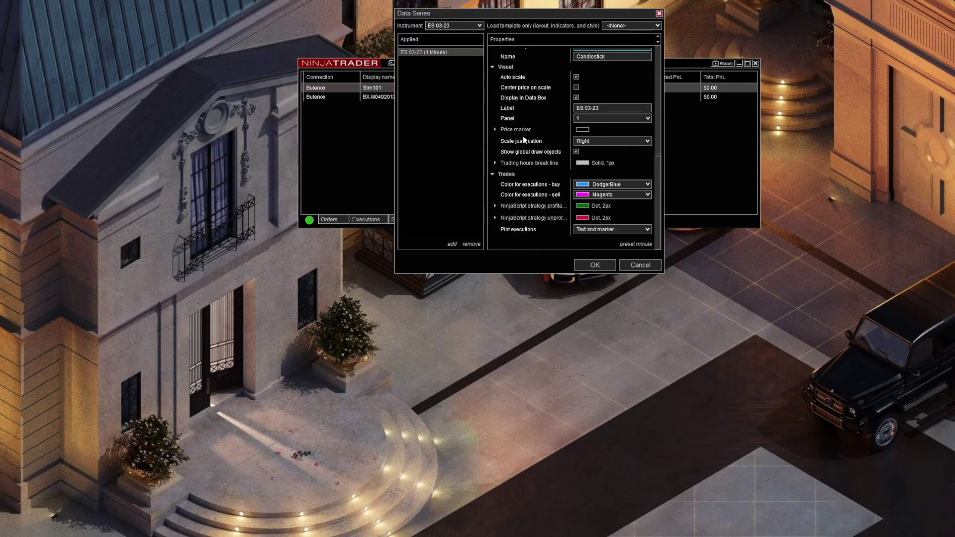
scroll(536, 163, up, 3)
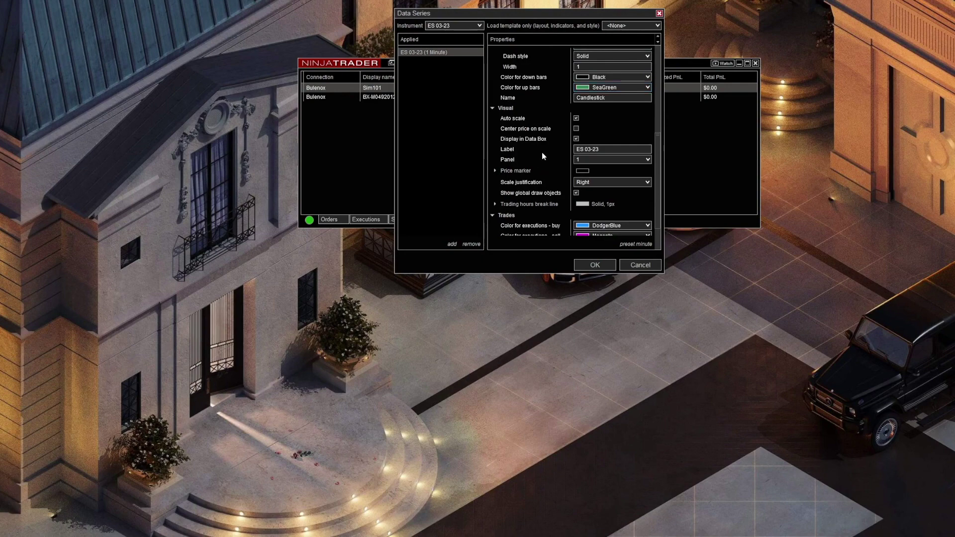
scroll(542, 152, down, 3)
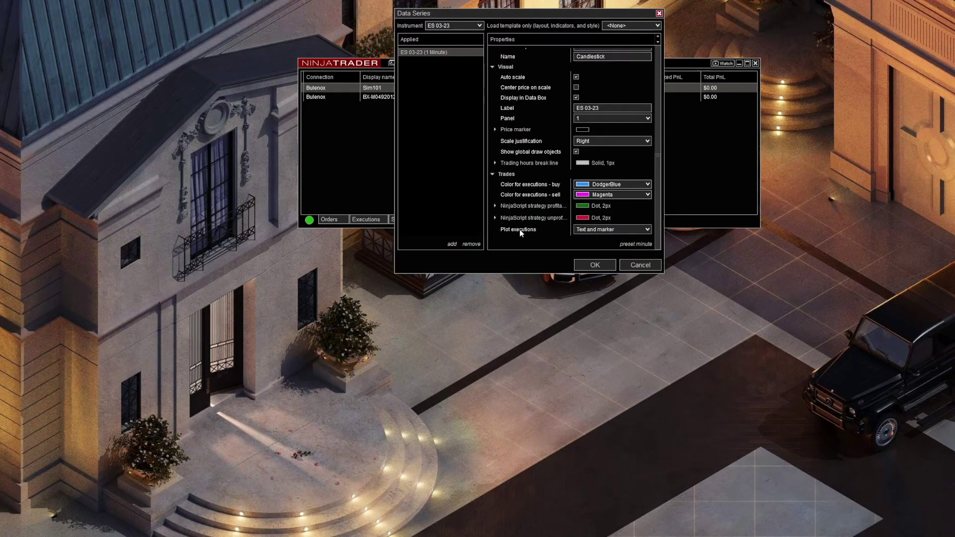
click(596, 231)
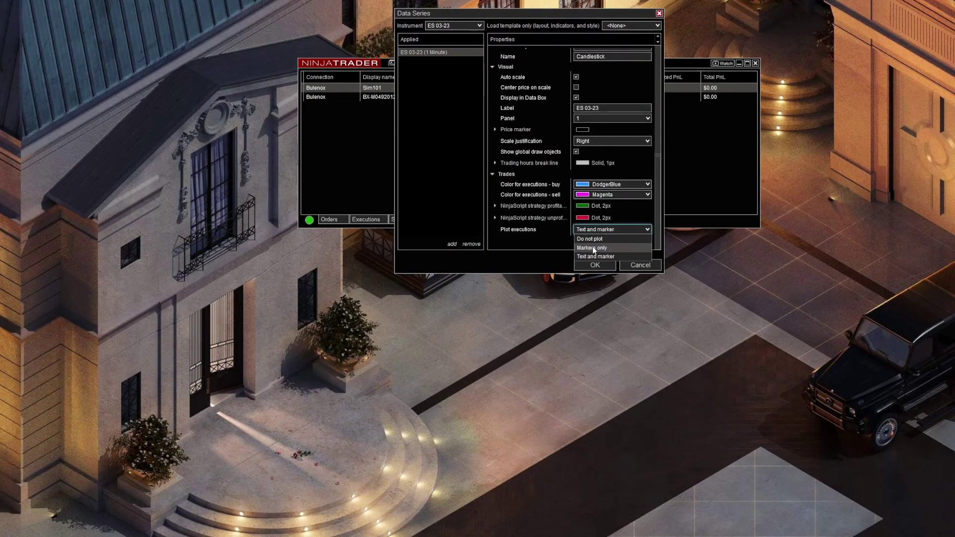
click(592, 247)
click(637, 244)
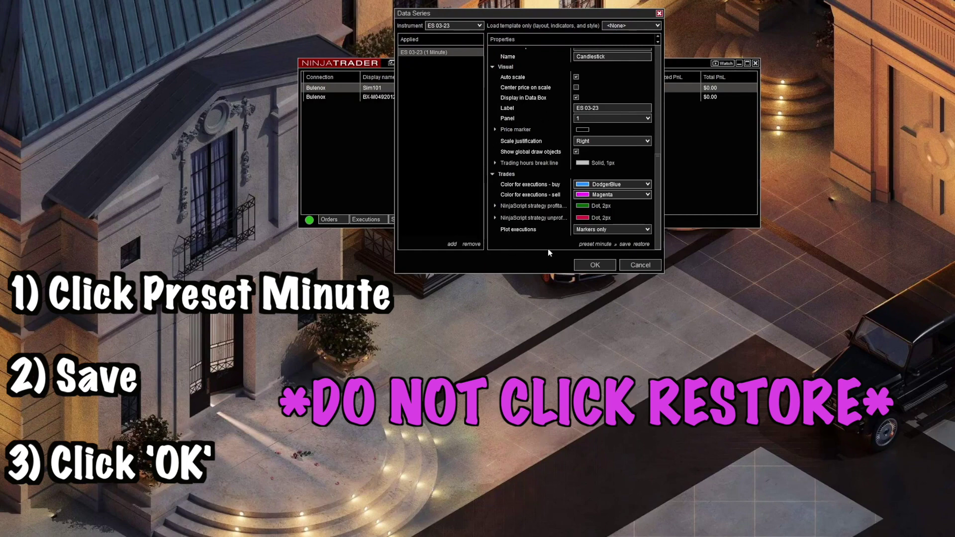
click(595, 265)
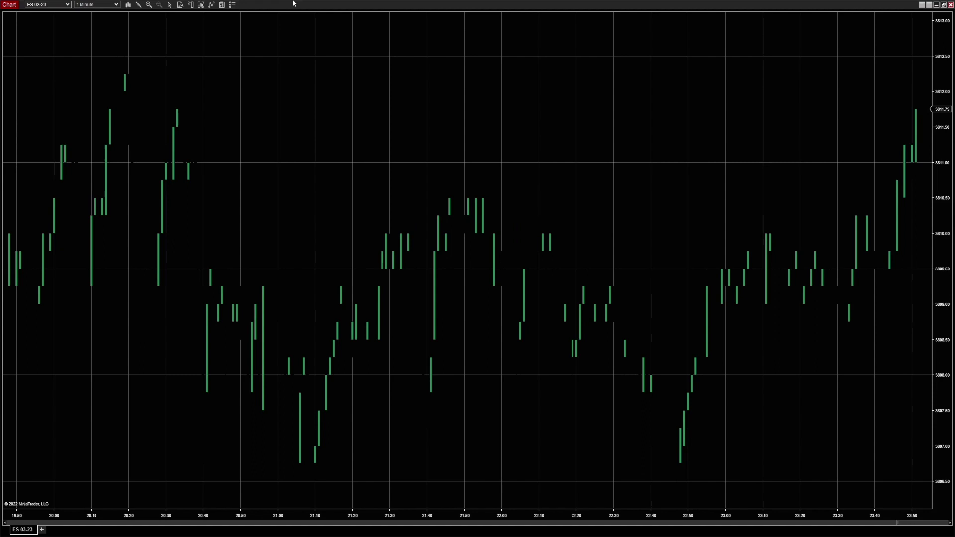
Change the chart interval from 1 Minute to 5 Minute bars
click(116, 5)
click(173, 16)
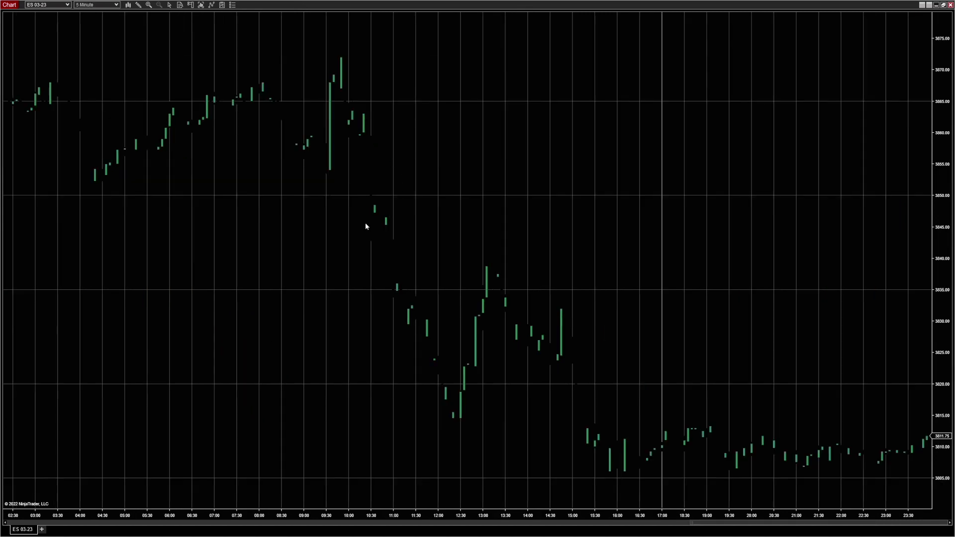
scroll(440, 242, left, 10)
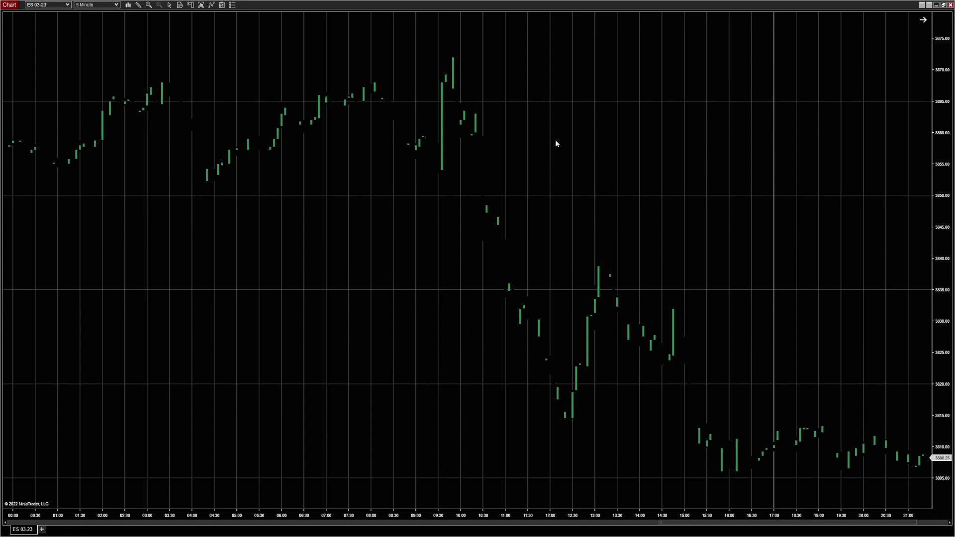
Set the chart crosshair mode to Local
click(169, 5)
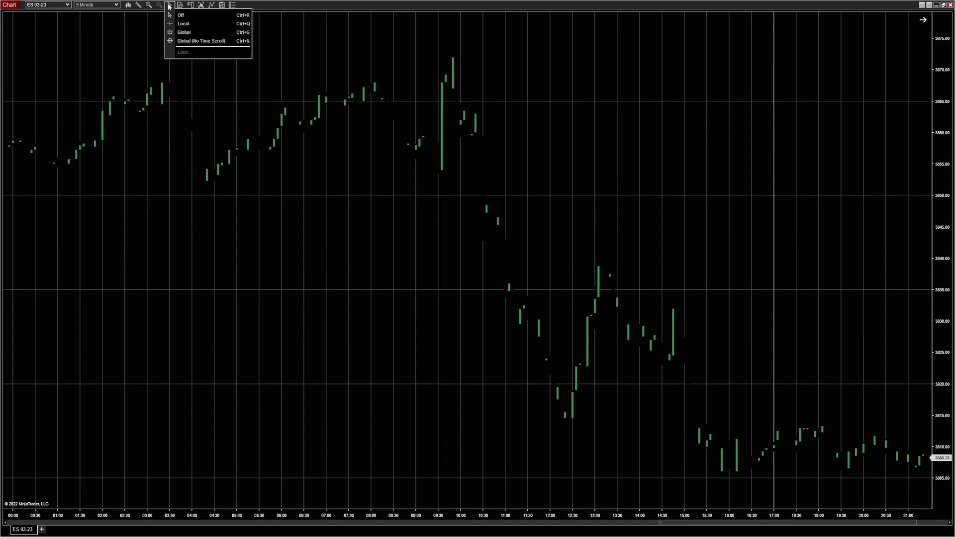
click(180, 24)
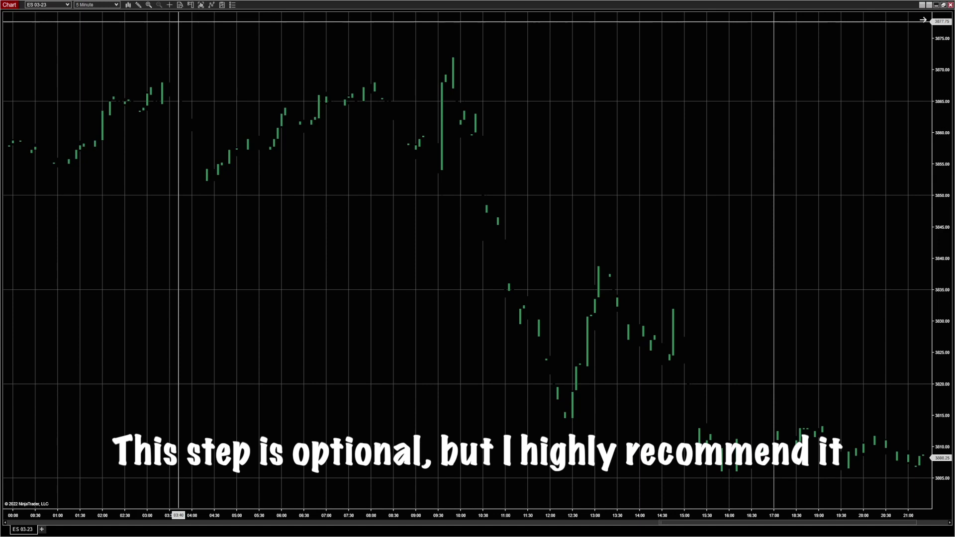
click(170, 5)
click(180, 15)
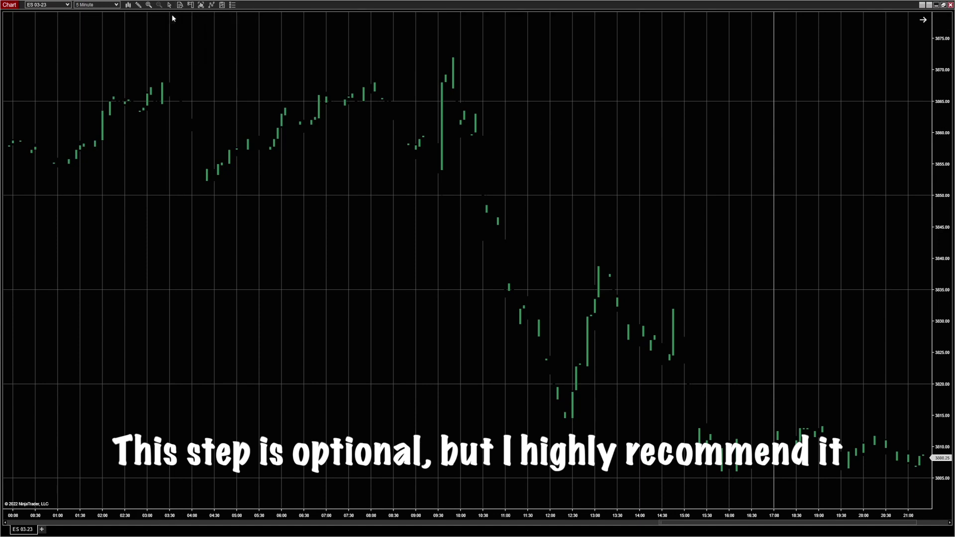
click(170, 5)
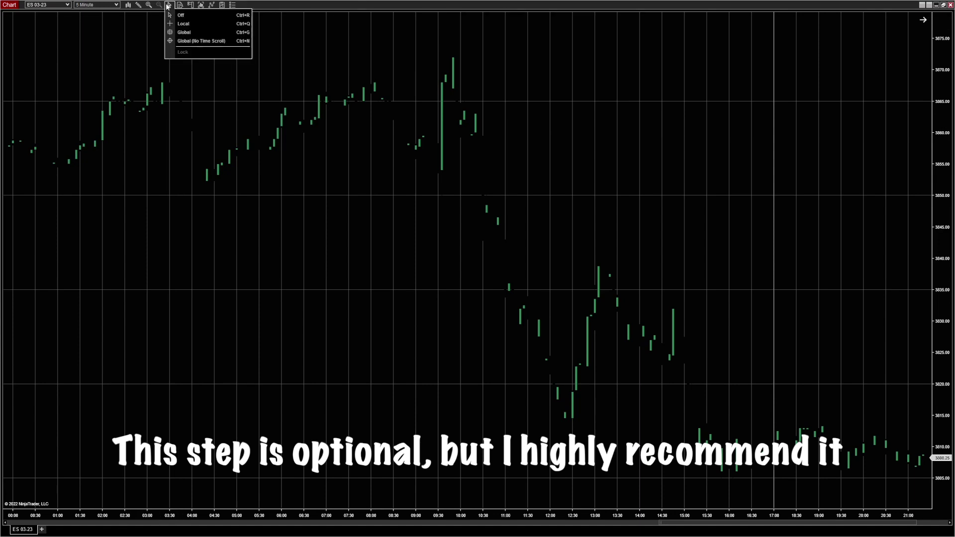
click(180, 25)
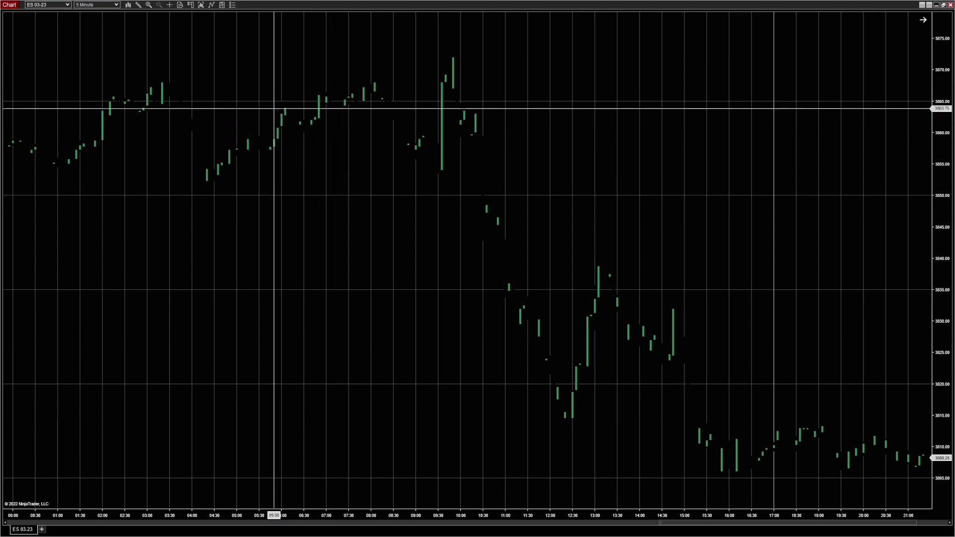
Set the chart background to Gainsboro in Chart Properties and apply it
click(233, 6)
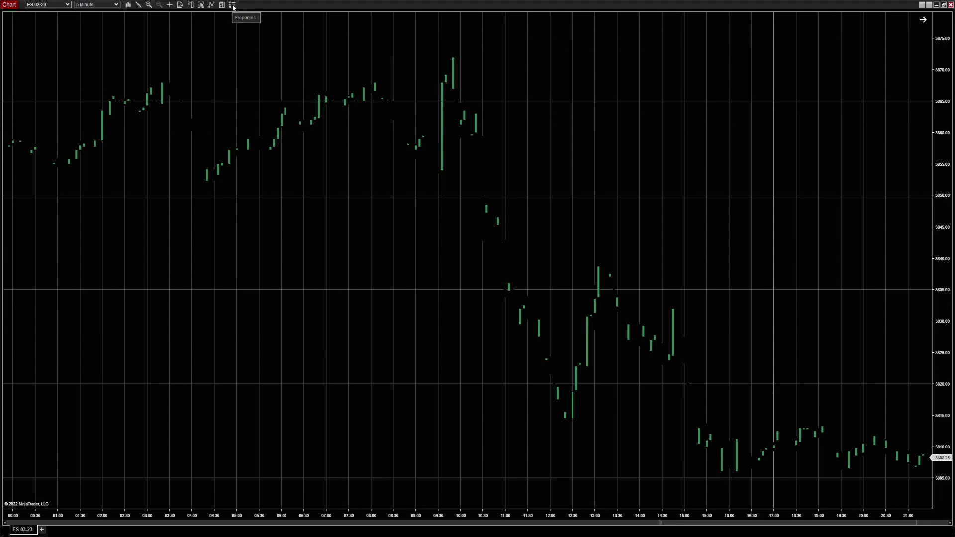
scroll(438, 257, down, 3)
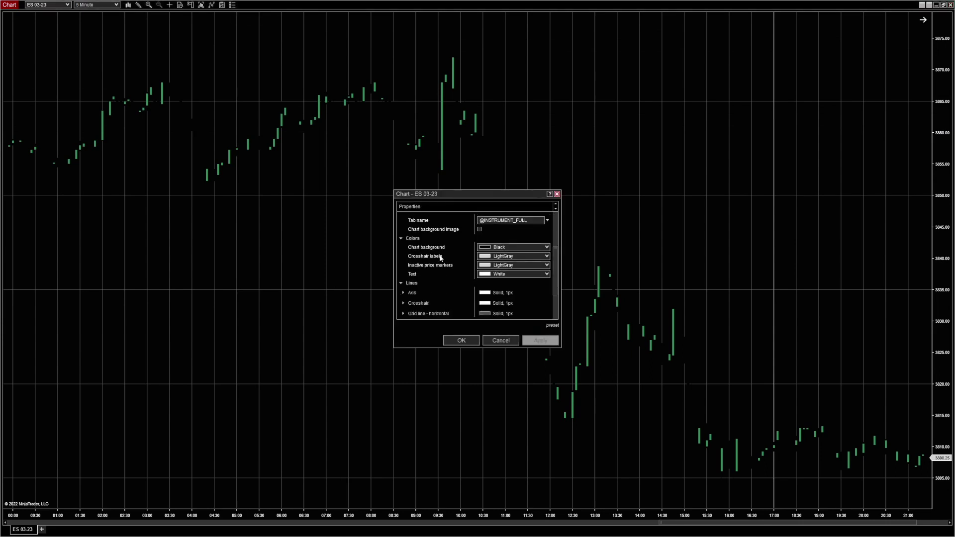
scroll(441, 257, down, 1)
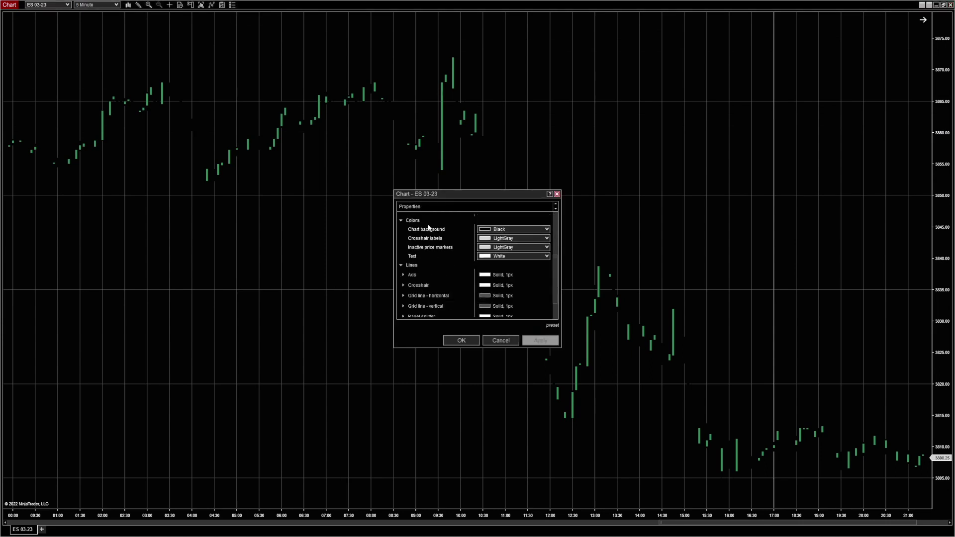
click(548, 229)
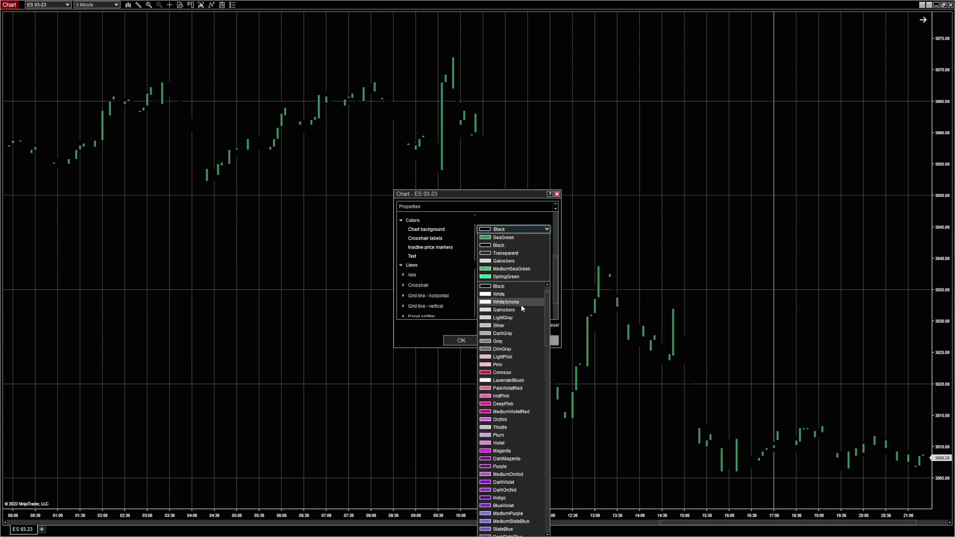
scroll(543, 311, up, 1)
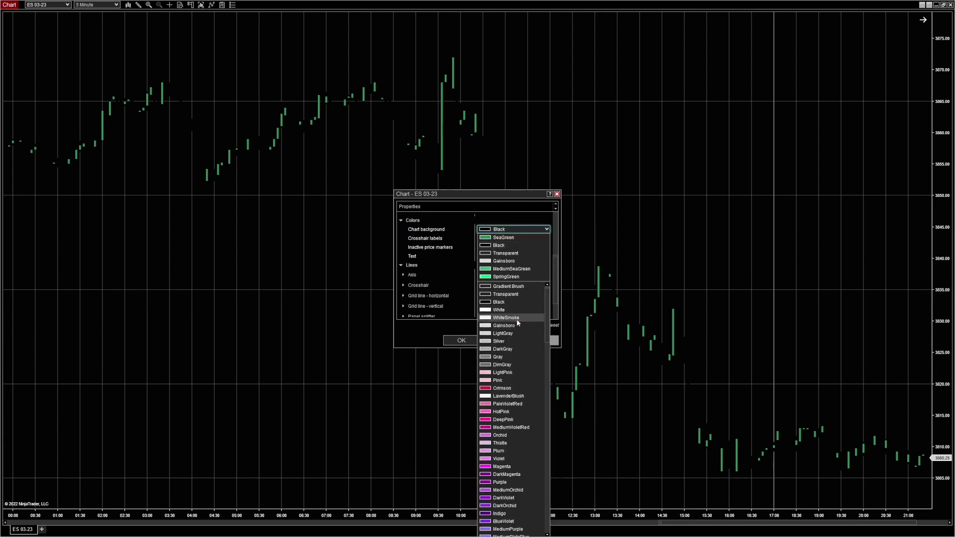
click(500, 326)
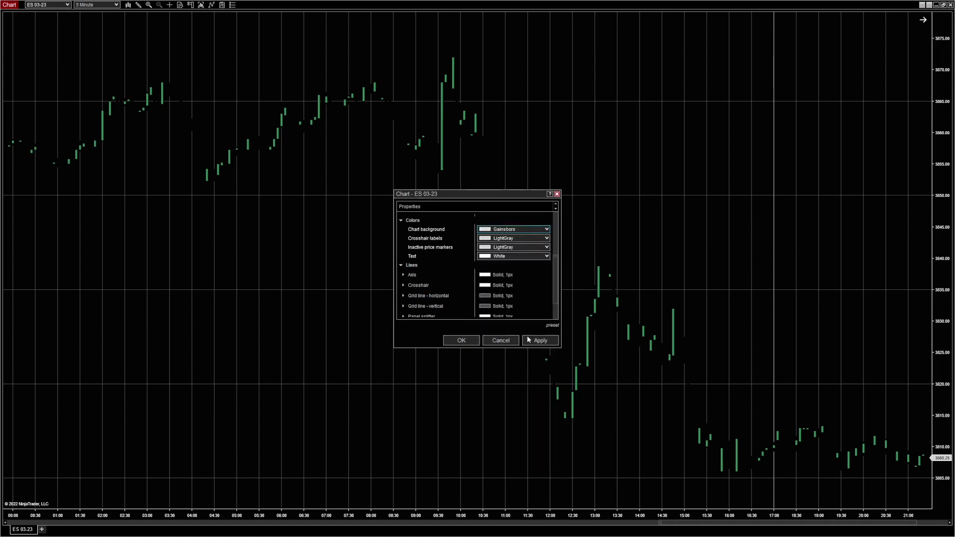
click(532, 343)
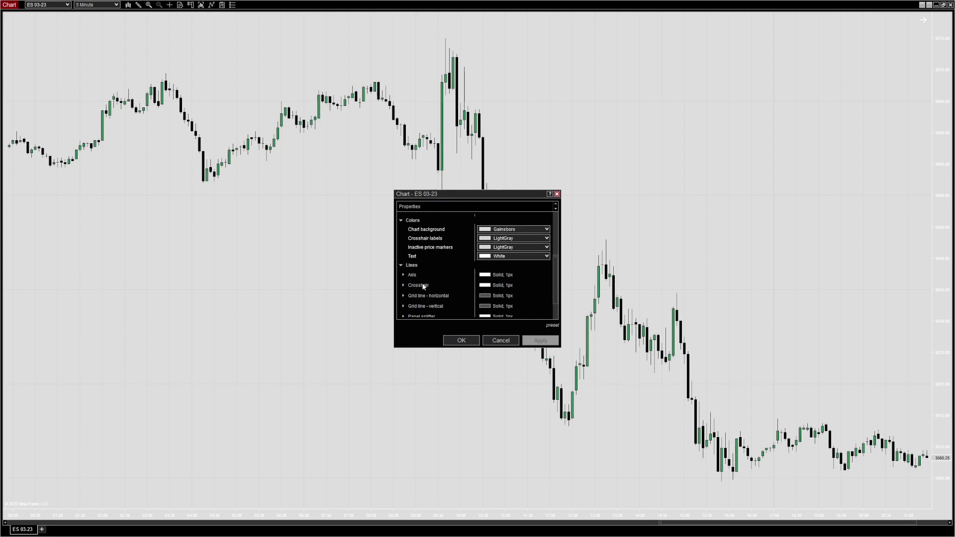
Make the crosshair labels, chart text and crosshair line Black and apply
click(546, 238)
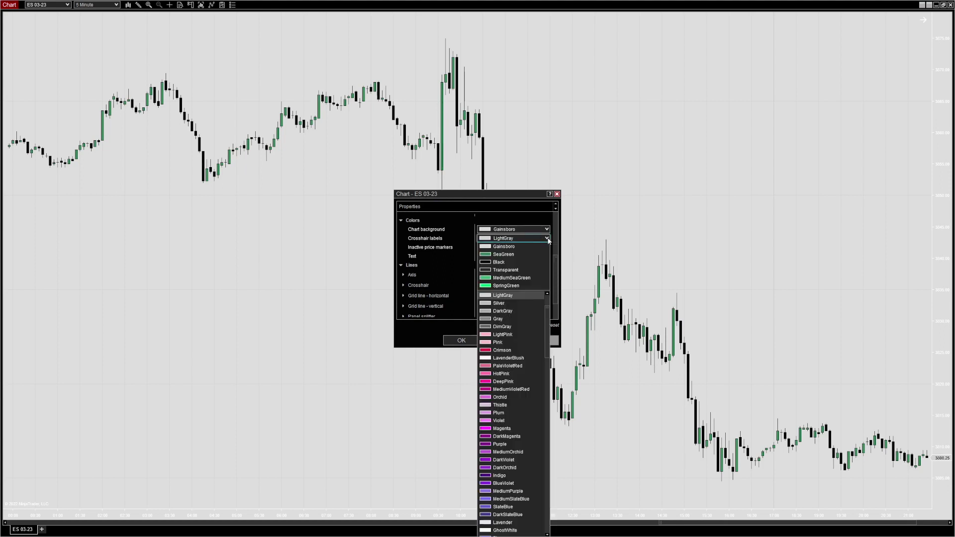
click(514, 262)
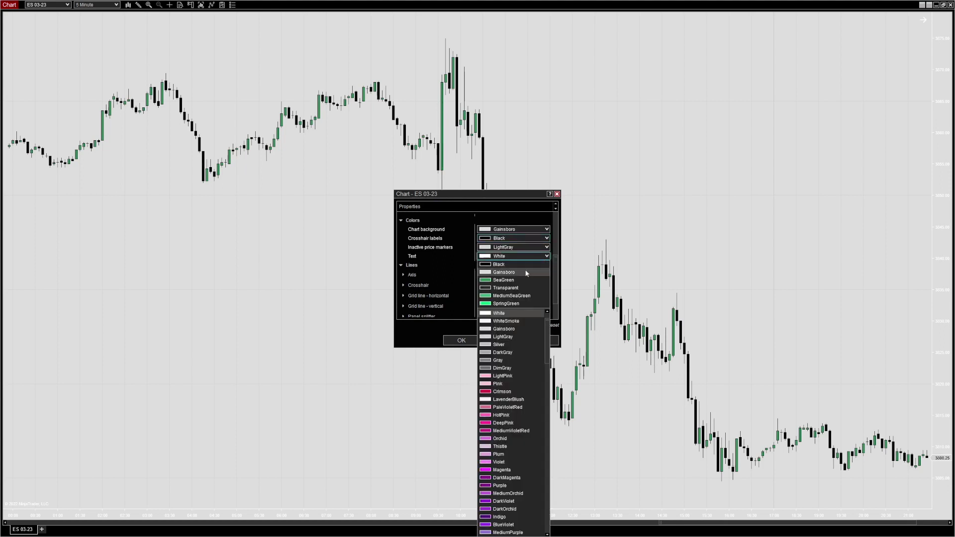
click(512, 264)
click(403, 285)
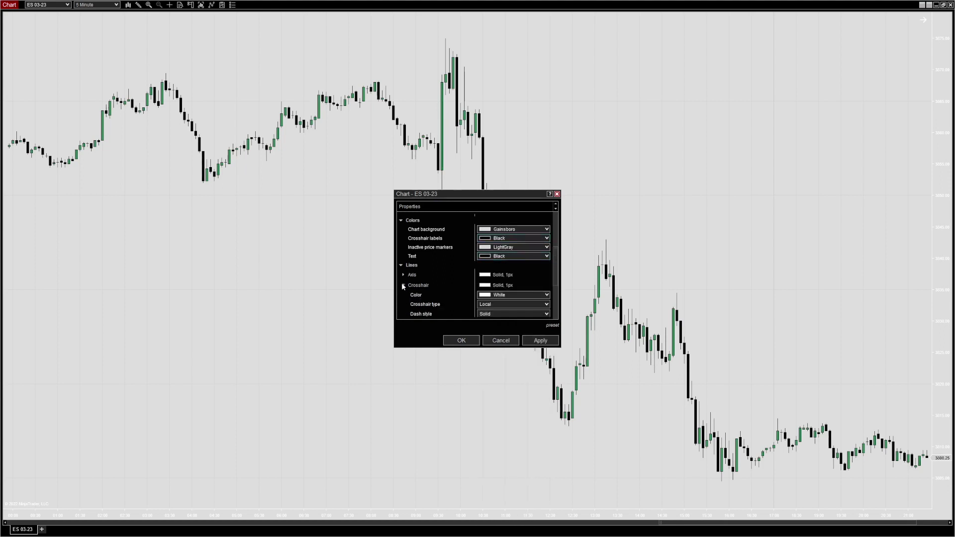
click(541, 297)
click(513, 56)
click(546, 342)
scroll(435, 287, down, 5)
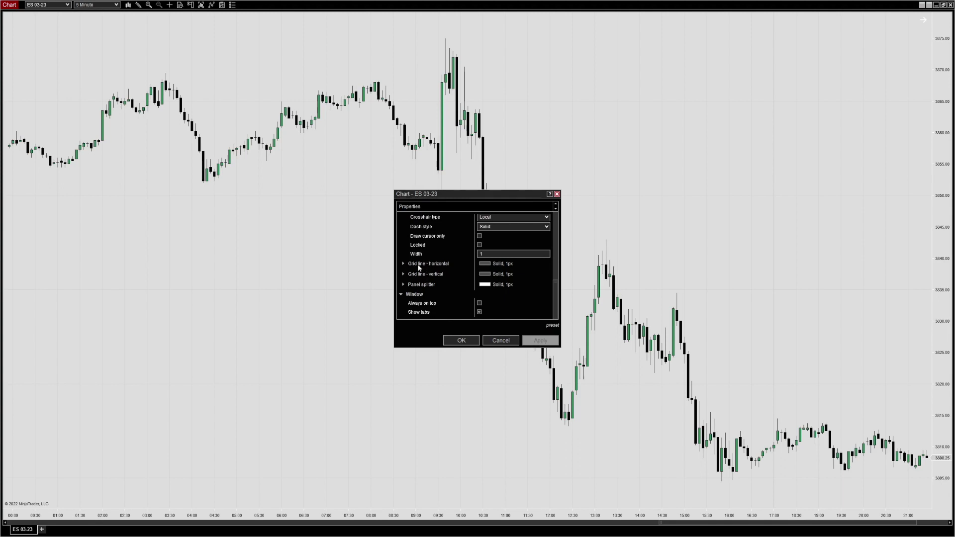
Set horizontal and vertical grid line colours to Transparent, apply, and close Chart Properties
click(404, 263)
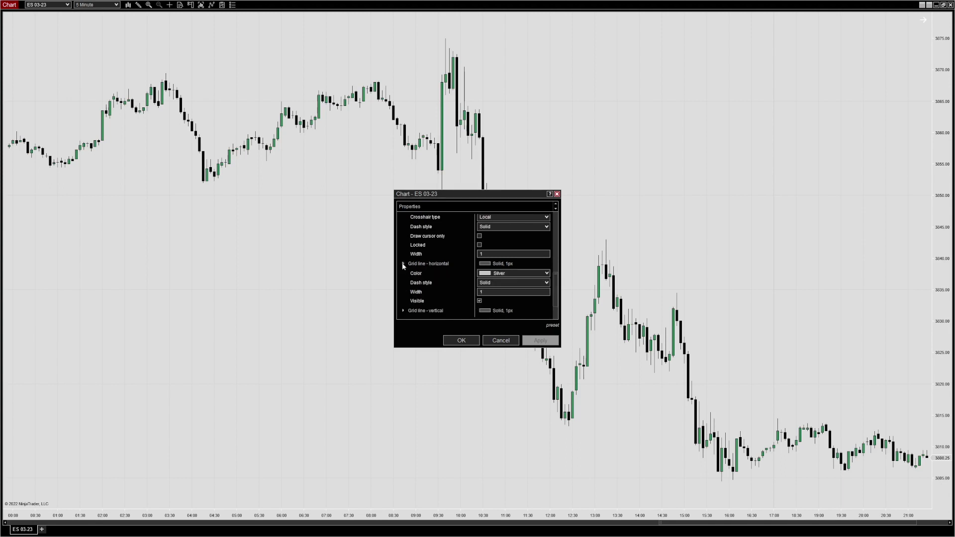
click(532, 274)
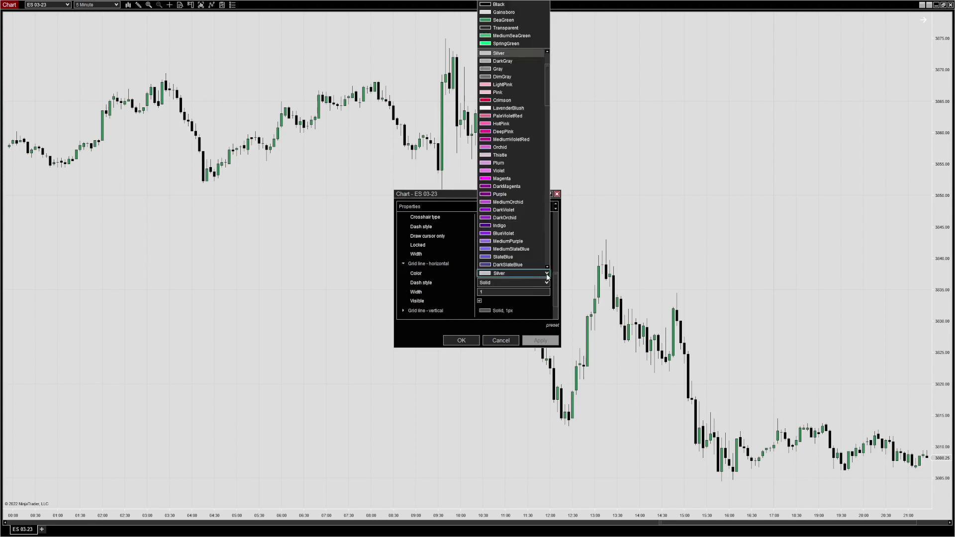
click(505, 28)
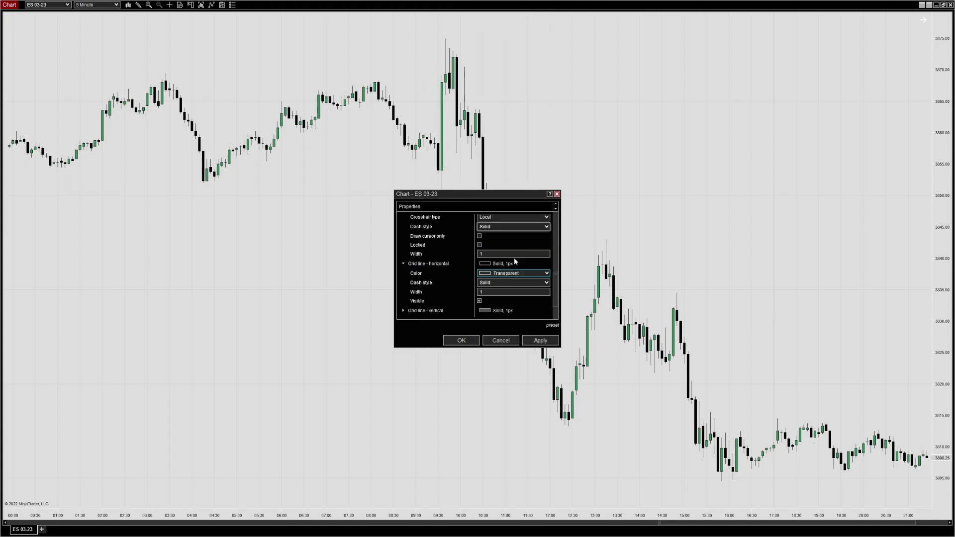
click(403, 311)
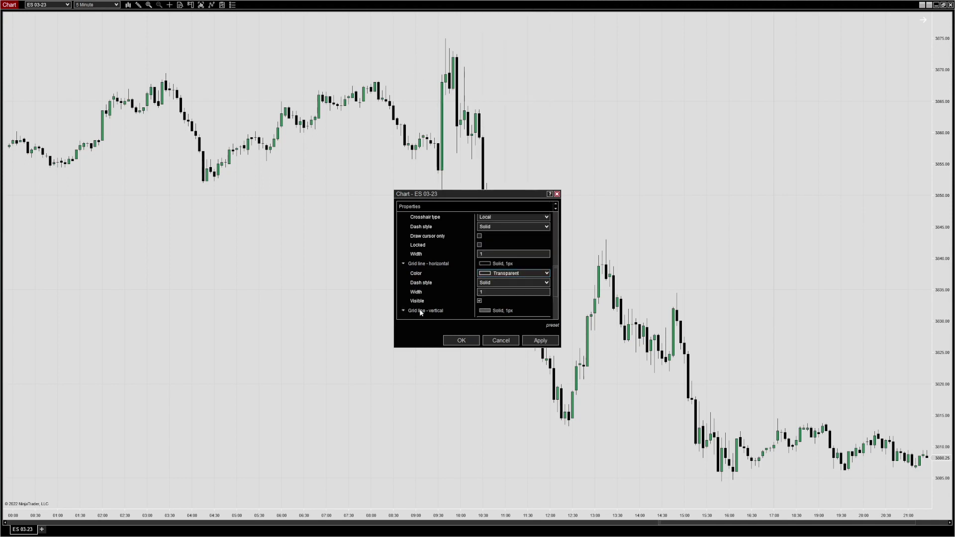
scroll(524, 309, down, 3)
click(532, 250)
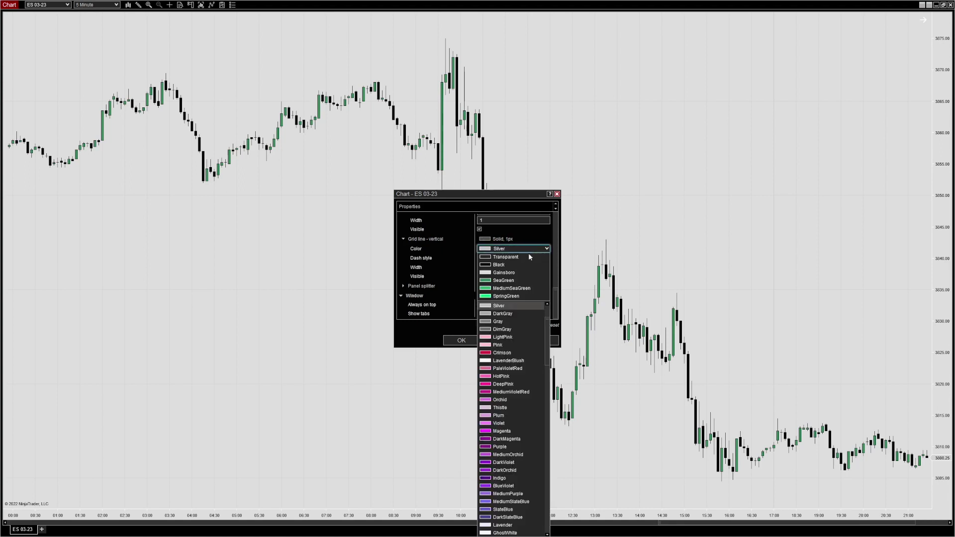
click(519, 262)
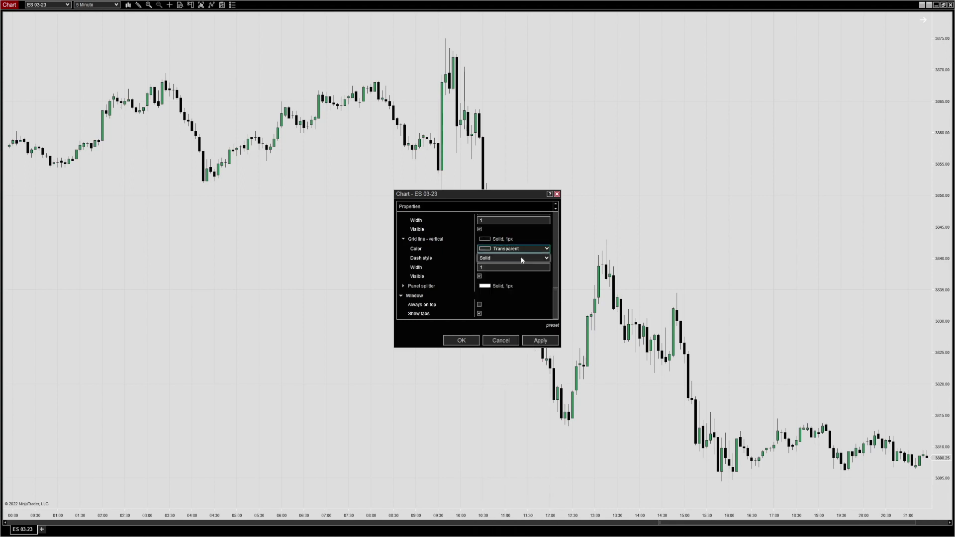
click(542, 343)
click(462, 341)
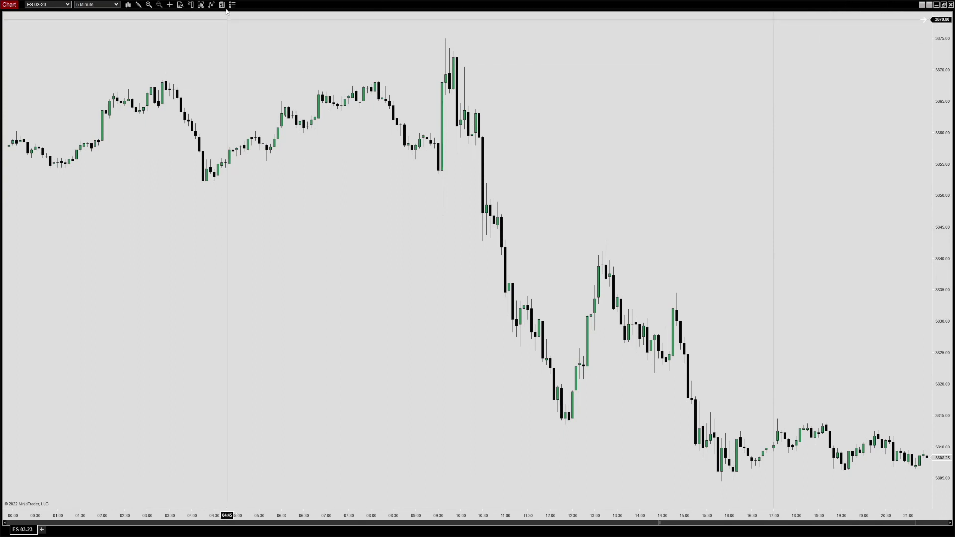
Show the Chart Trader panel with the Sim account and ATM Strategy set to None
click(191, 6)
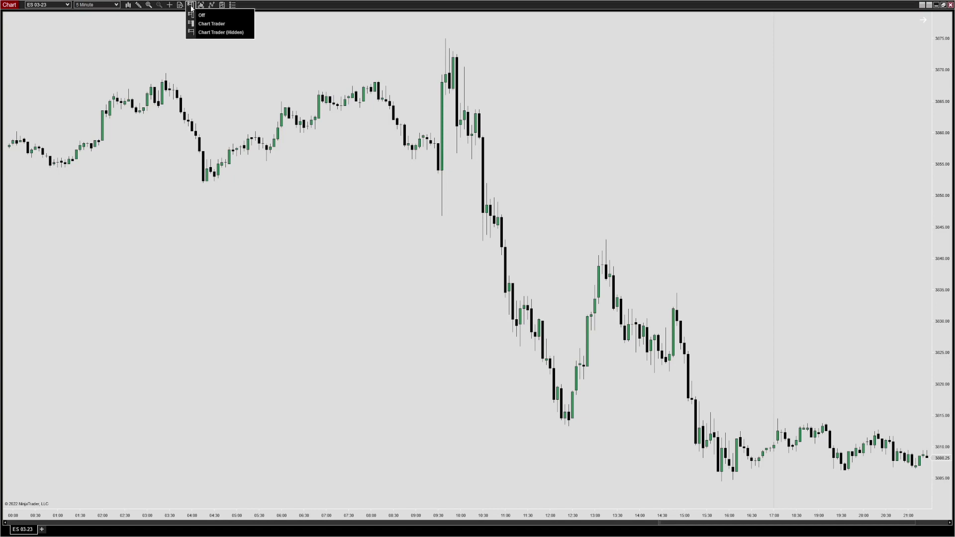
click(211, 23)
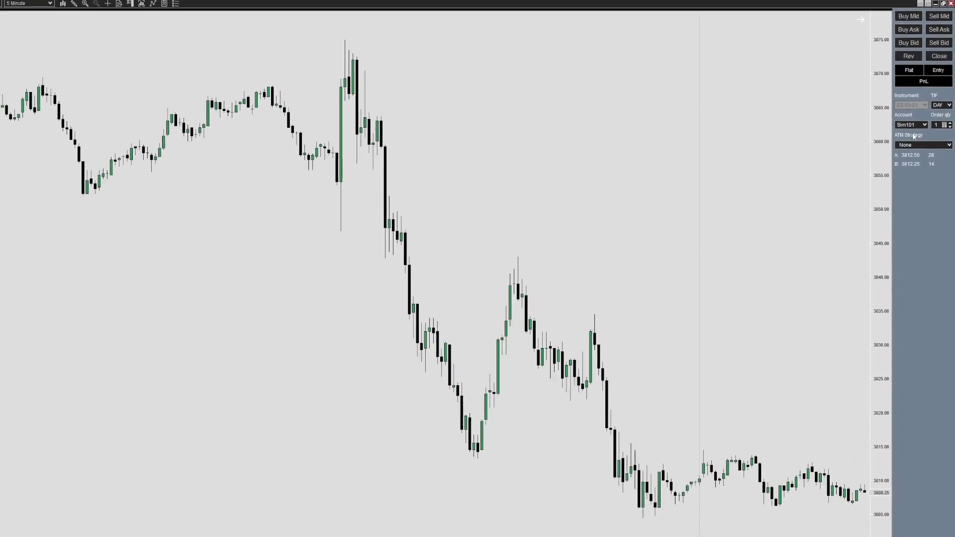
click(917, 125)
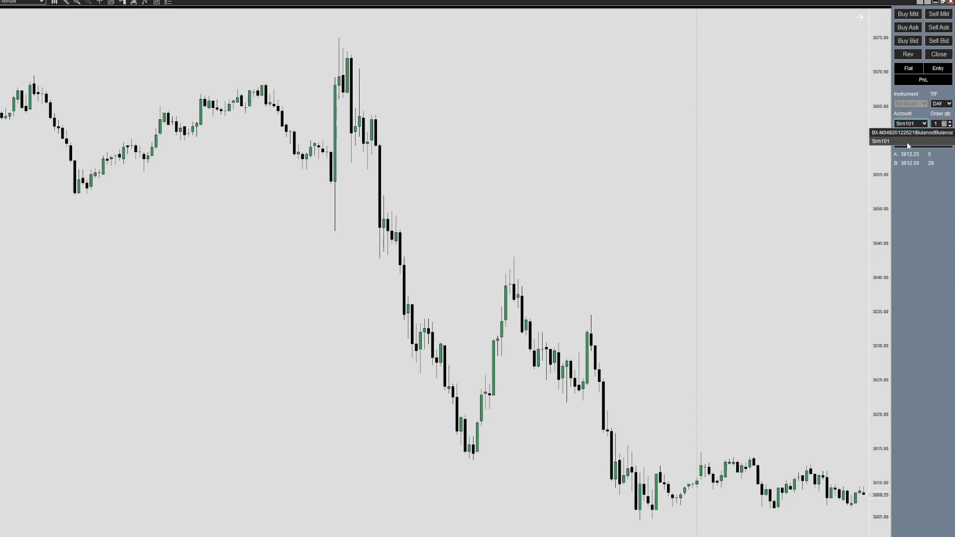
click(908, 132)
click(917, 124)
click(910, 140)
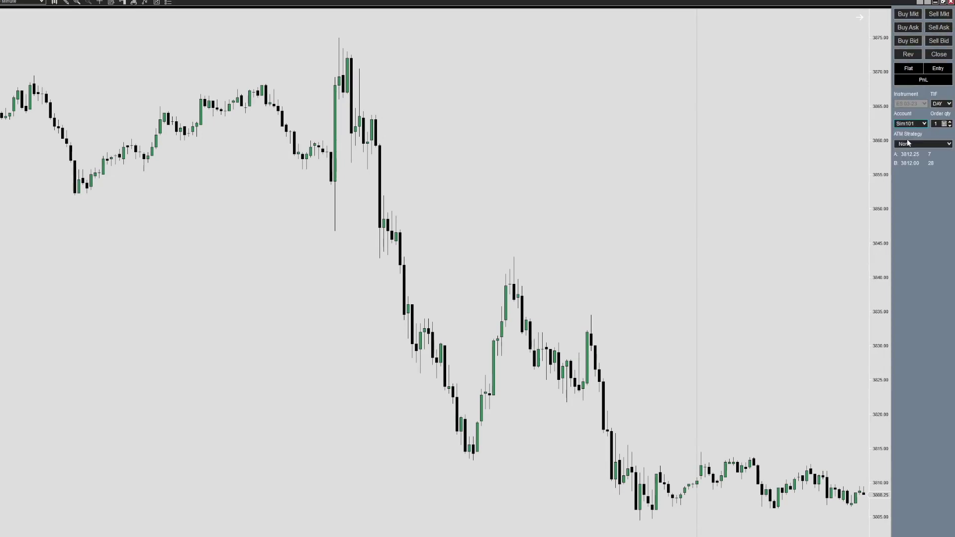
click(948, 143)
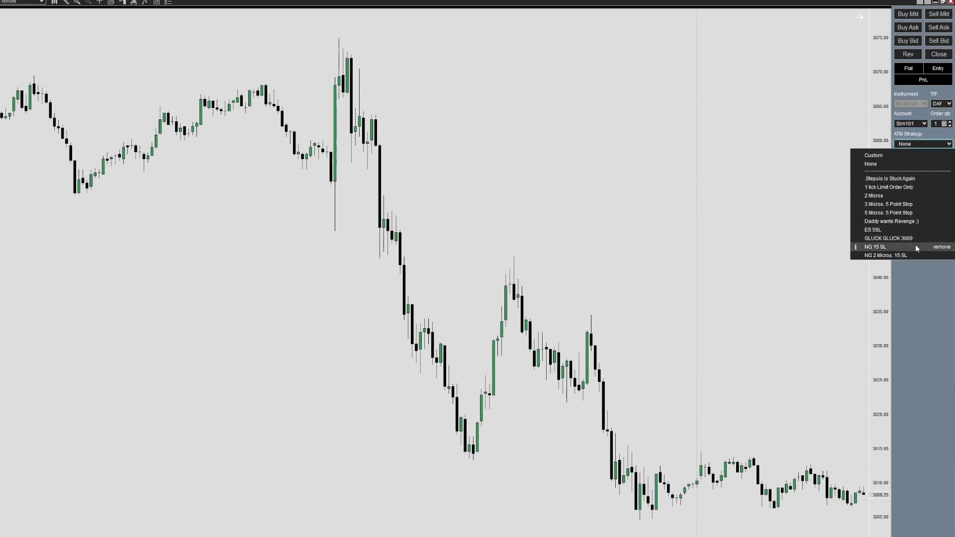
click(915, 163)
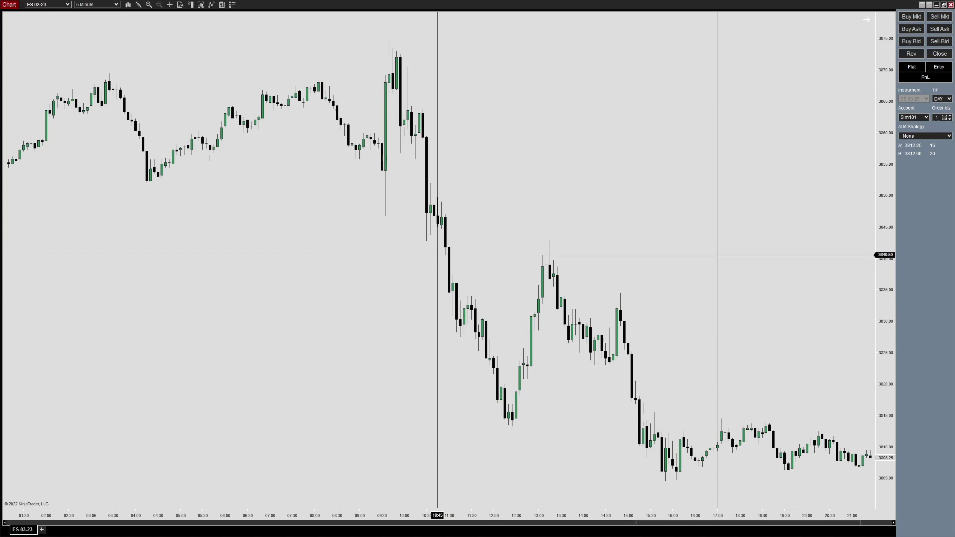
Draw a rectangle from the 10:50 bar near 3840.50 across to about 17:00
right_click(438, 254)
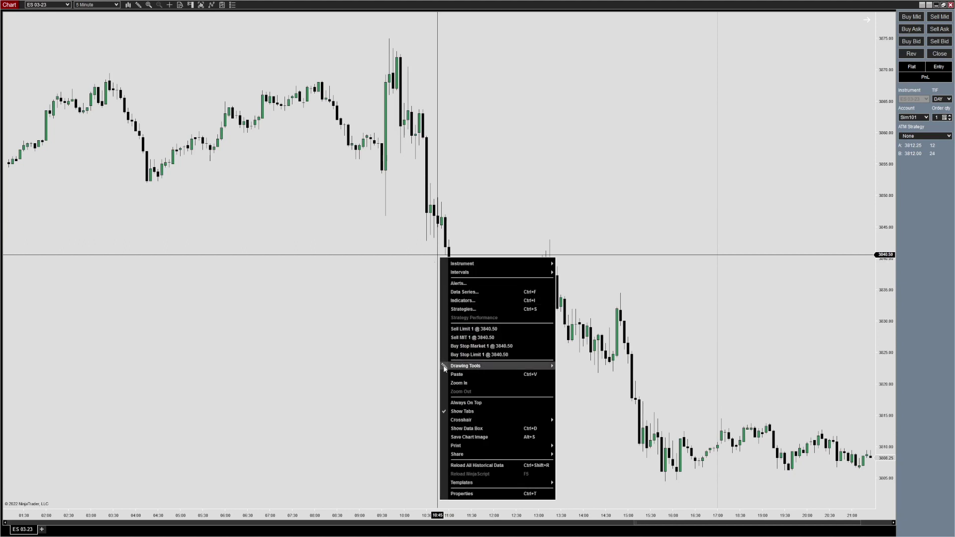
mouse_move(446, 368)
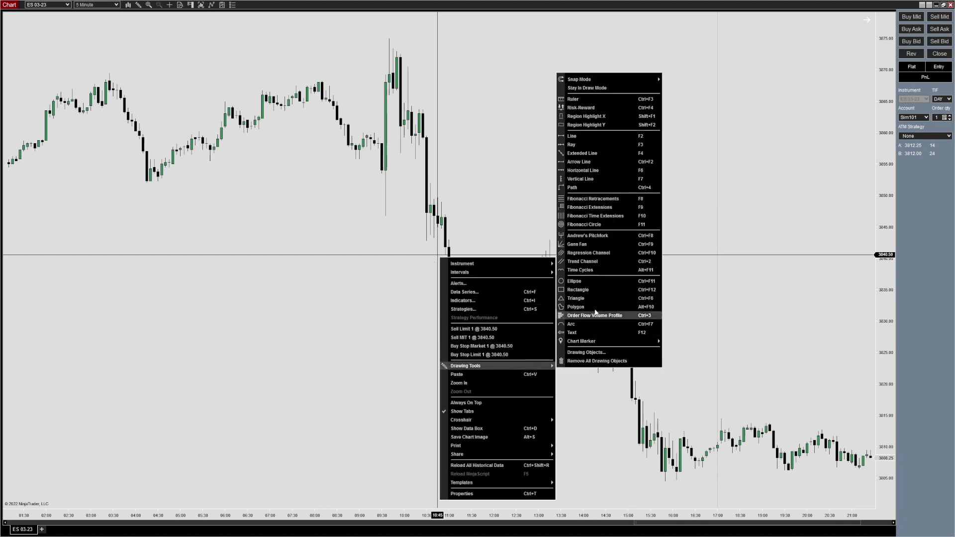
click(576, 291)
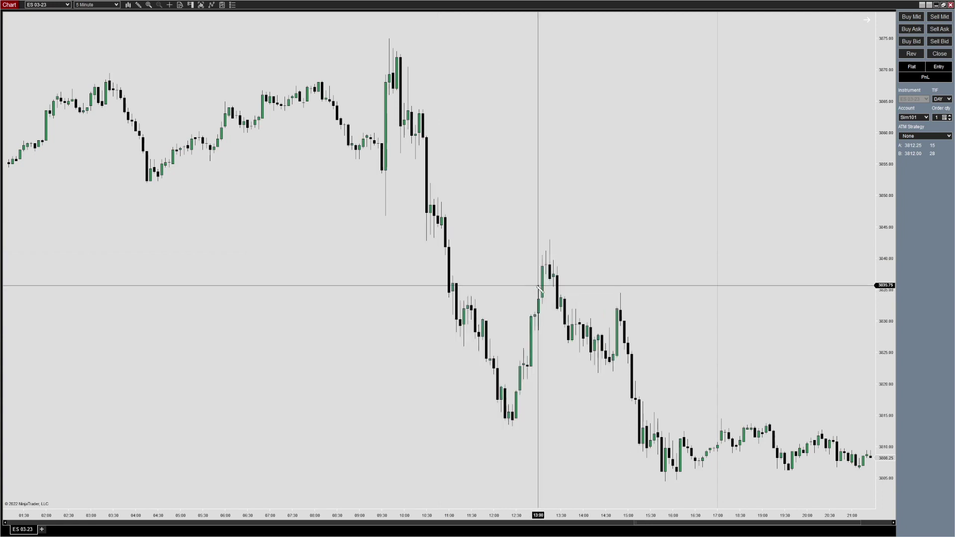
click(442, 255)
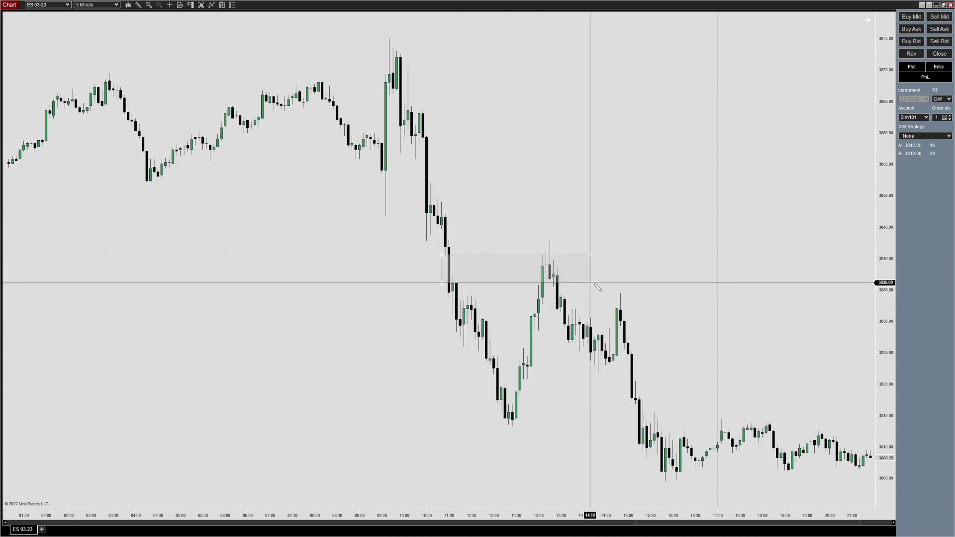
click(717, 275)
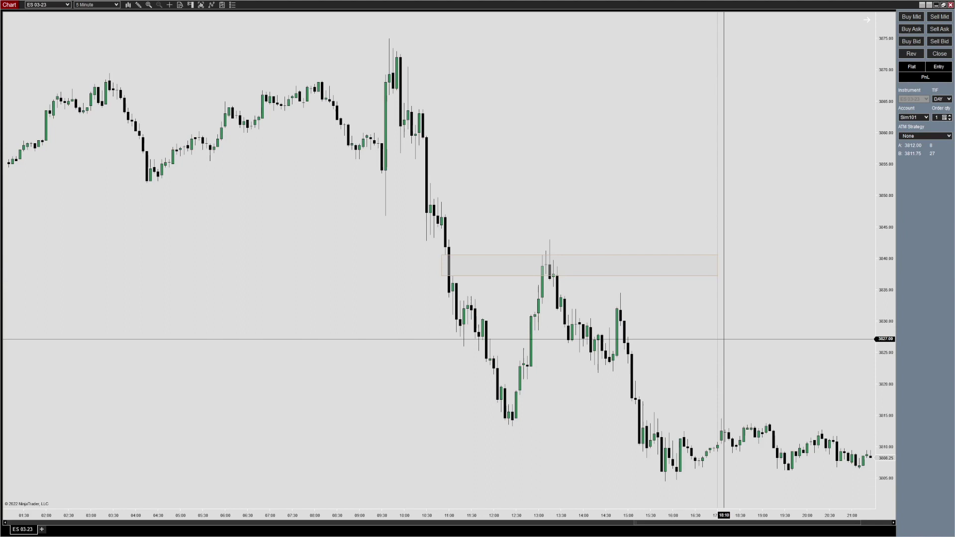
Give the rectangle a black 40%-opacity fill and a solid black outline, then confirm
double_click(518, 276)
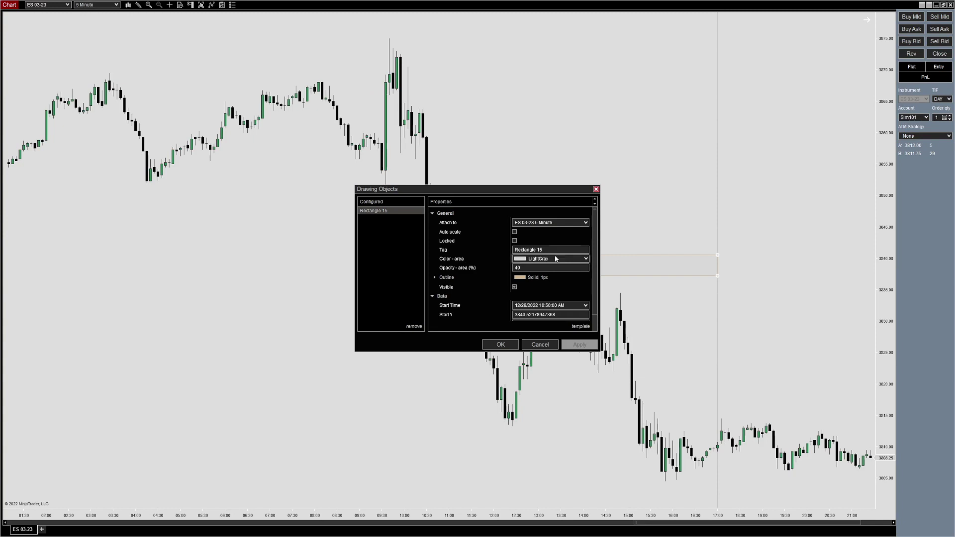
click(587, 259)
click(549, 274)
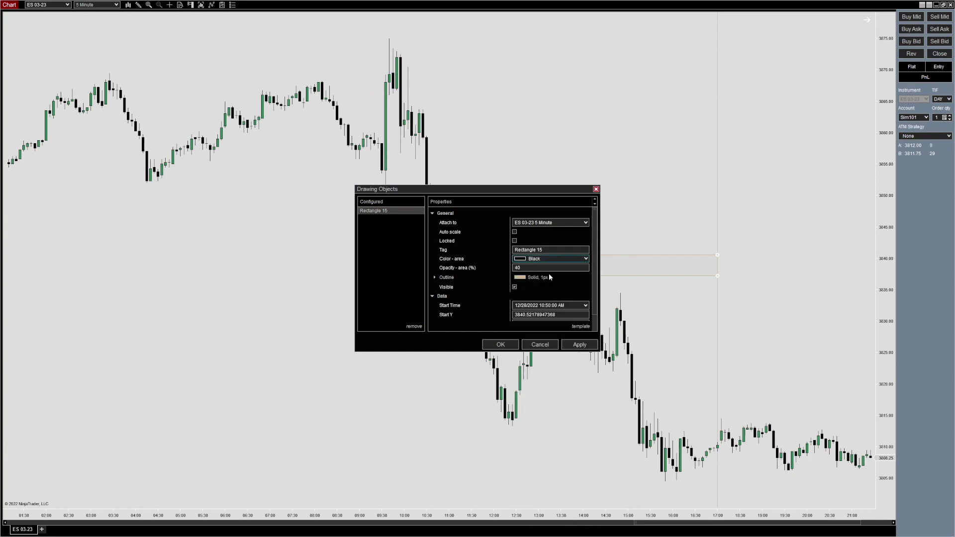
click(435, 278)
click(572, 287)
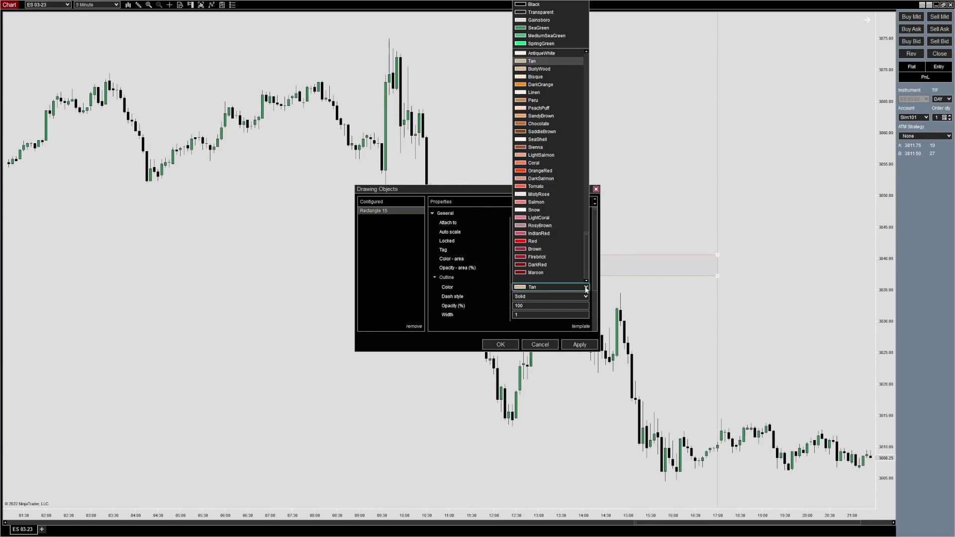
click(534, 5)
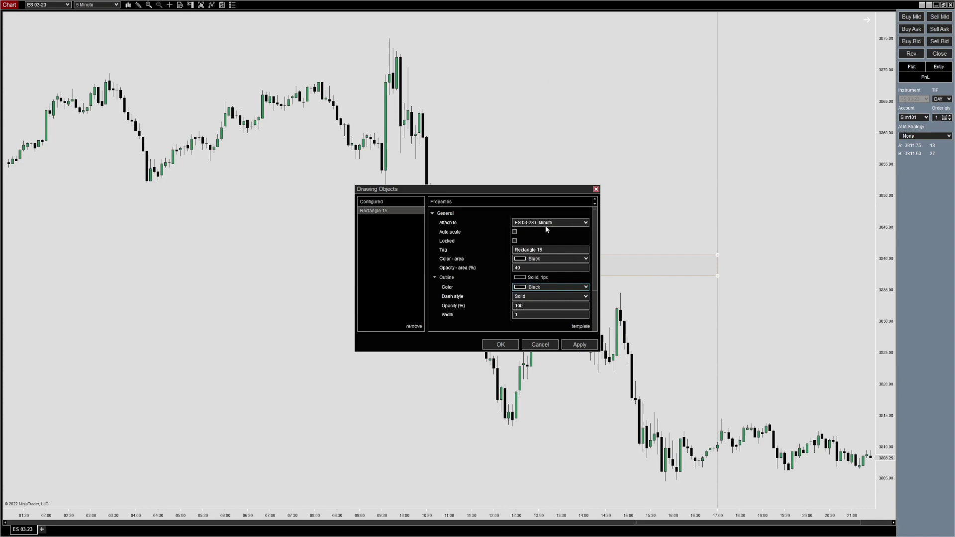
scroll(486, 299, down, 3)
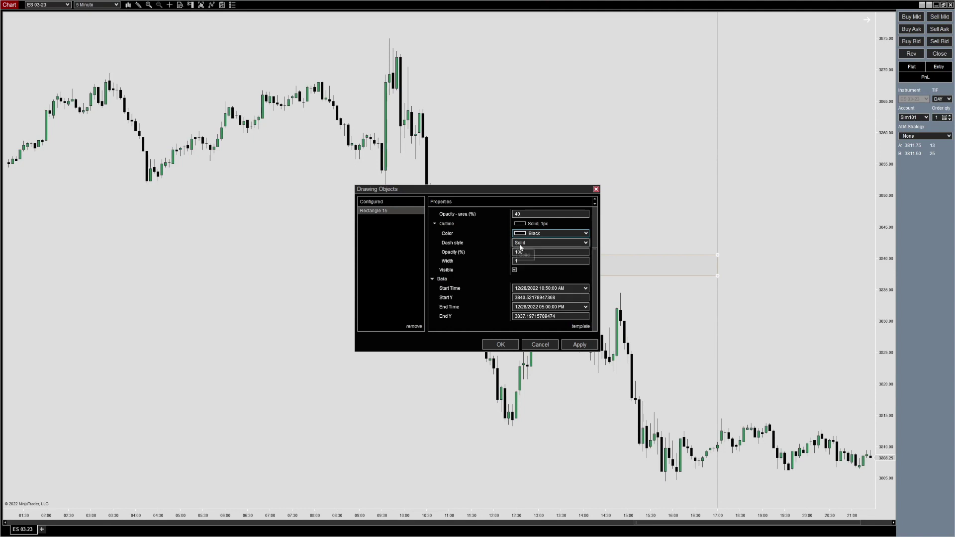
click(572, 344)
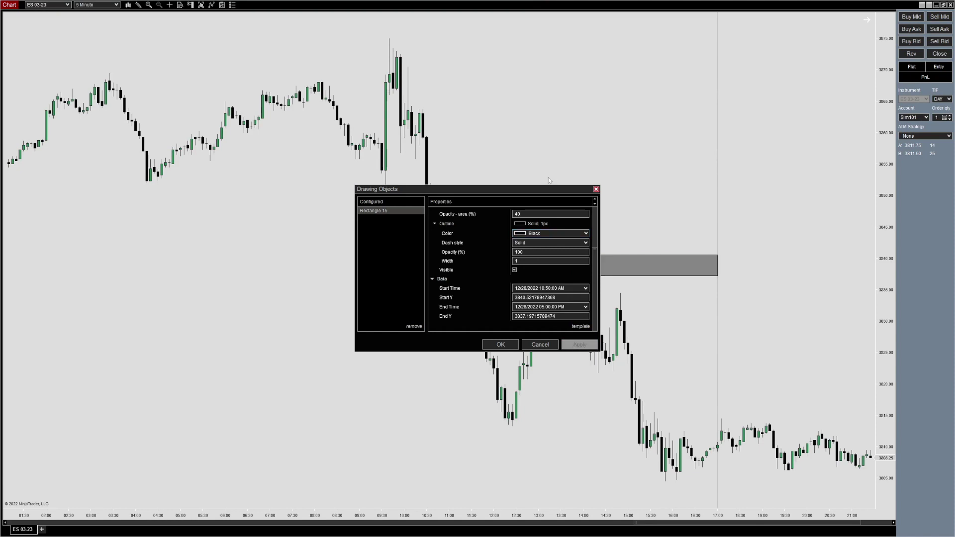
drag(541, 192, 363, 193)
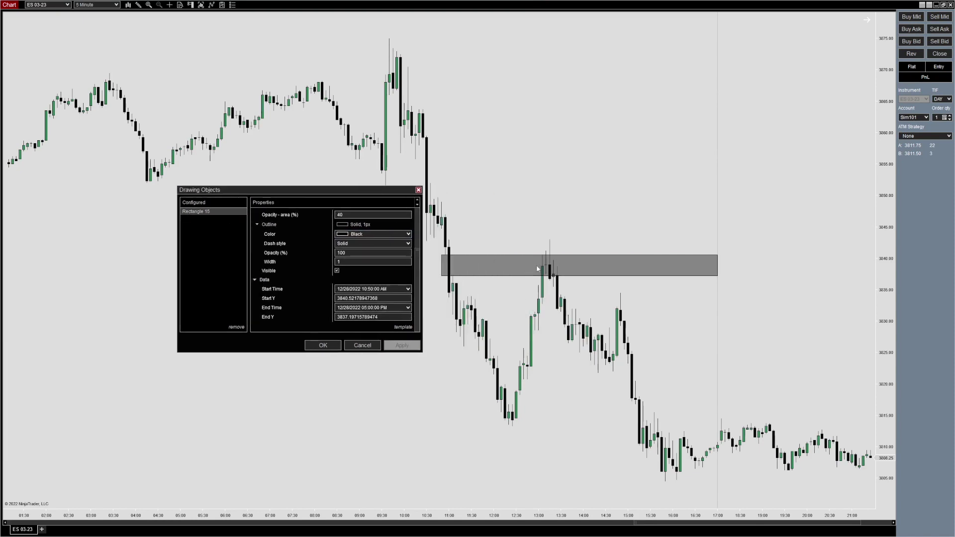
mouse_move(401, 329)
click(338, 344)
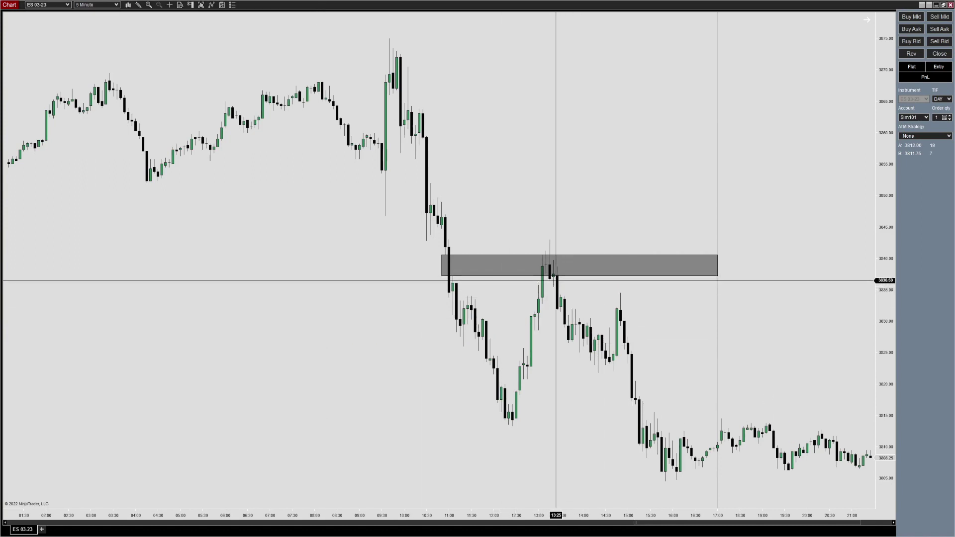
Paste a copy of the grey rectangle lower and reshape it into a thin band from about 3834.3 to 3835.6
right_click(523, 275)
key(Escape)
right_click(545, 339)
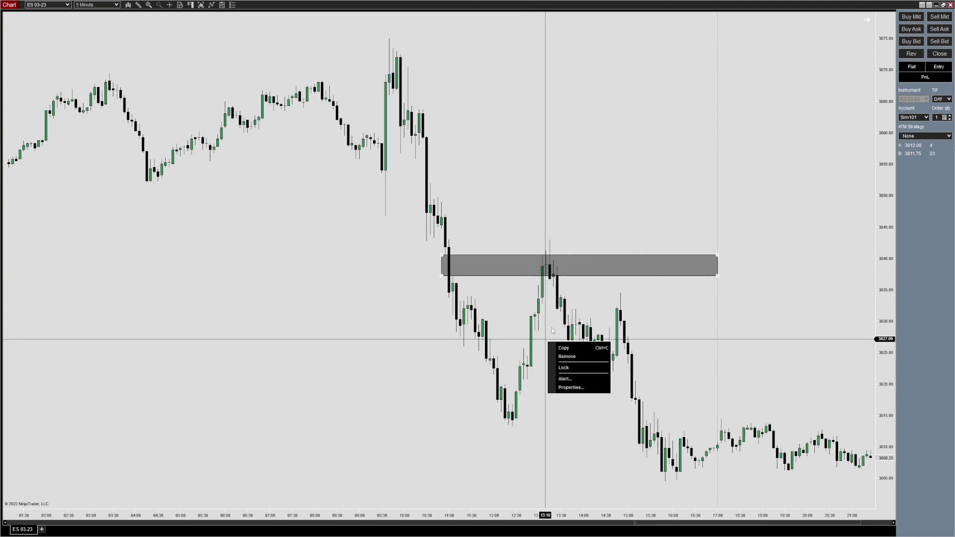
key(Escape)
right_click(551, 326)
key(Escape)
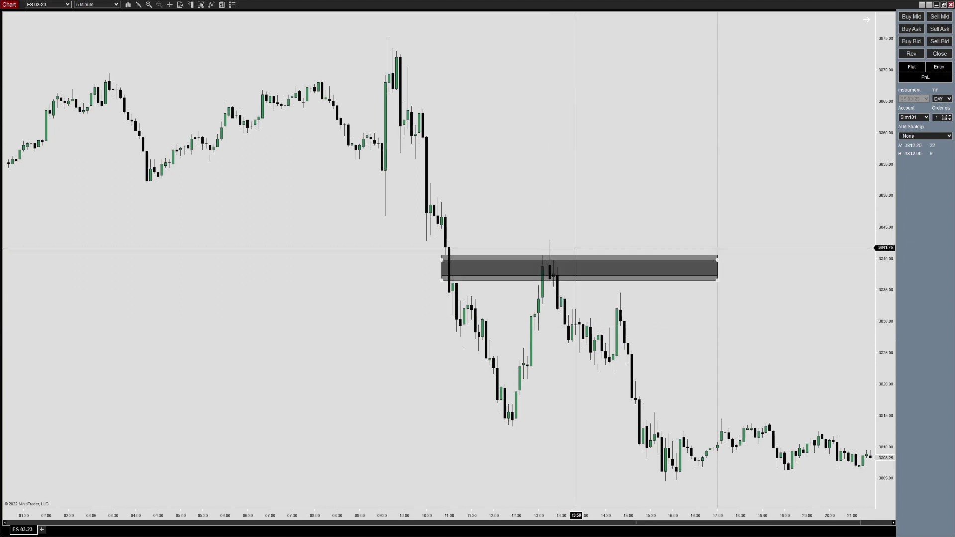
key(ctrl+v)
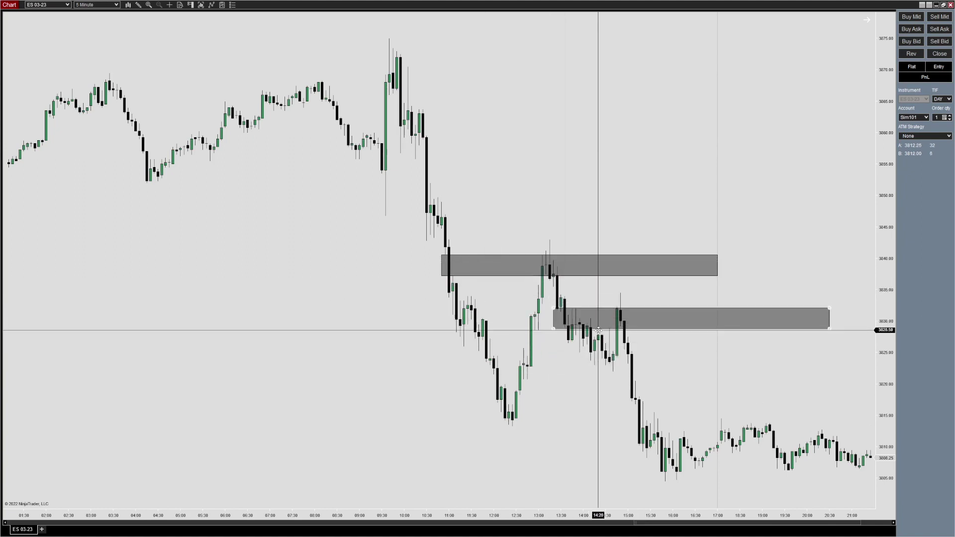
click(588, 309)
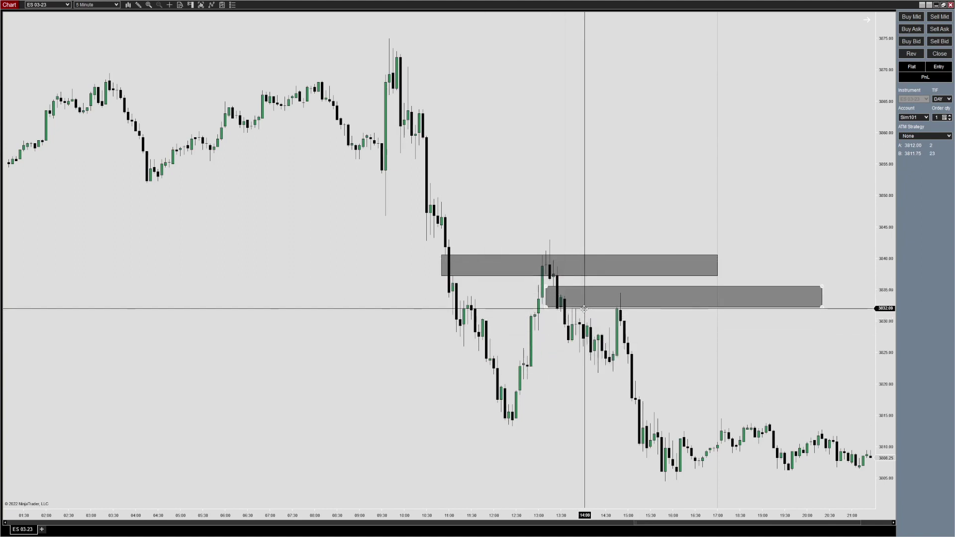
drag(542, 308, 553, 295)
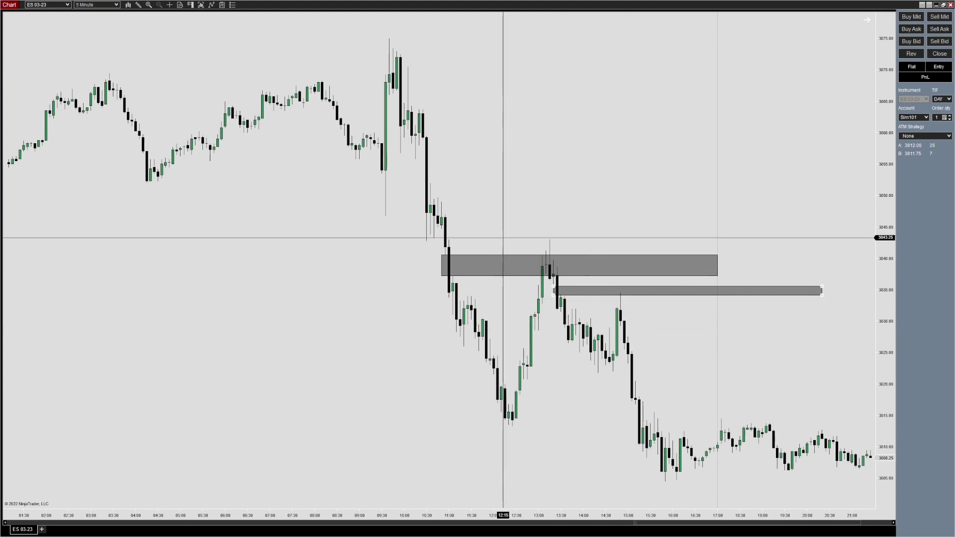
Draw a Fibonacci retracement from the 13:05 swing high near 3843 down to the 3821.75 low
right_click(520, 239)
click(516, 232)
right_click(516, 232)
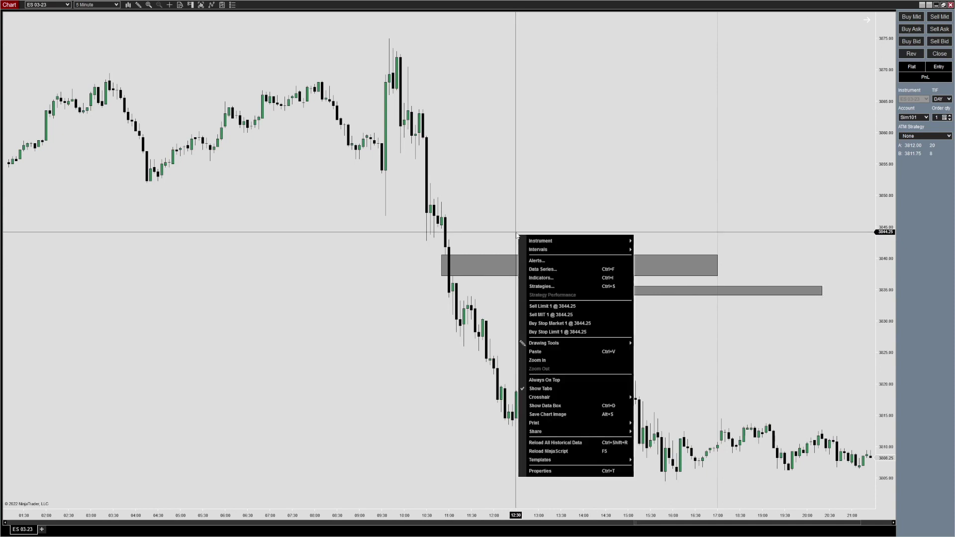
mouse_move(535, 343)
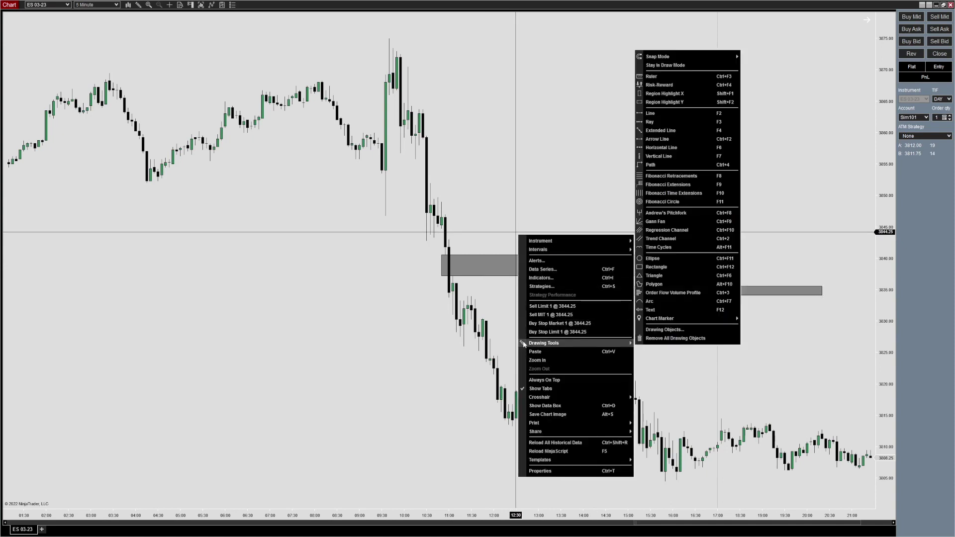
click(664, 177)
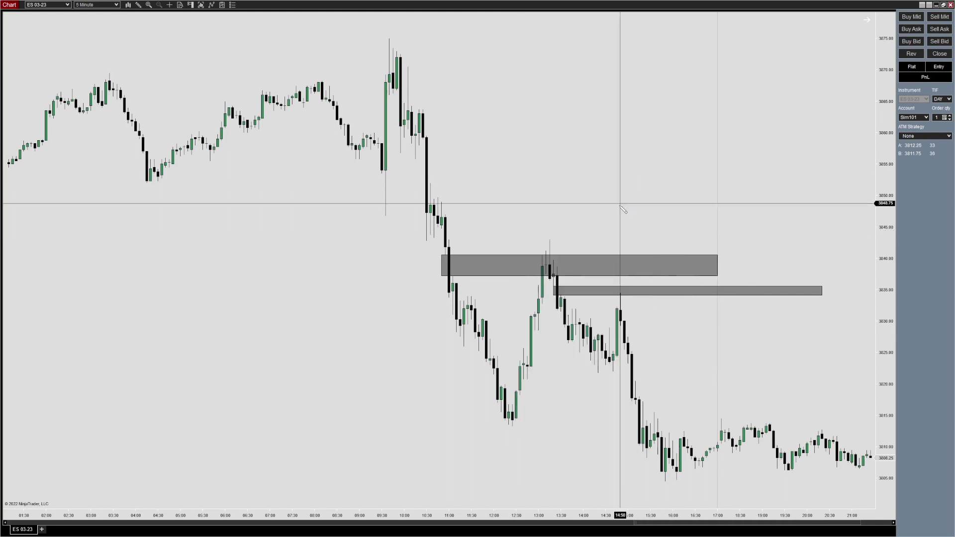
click(545, 240)
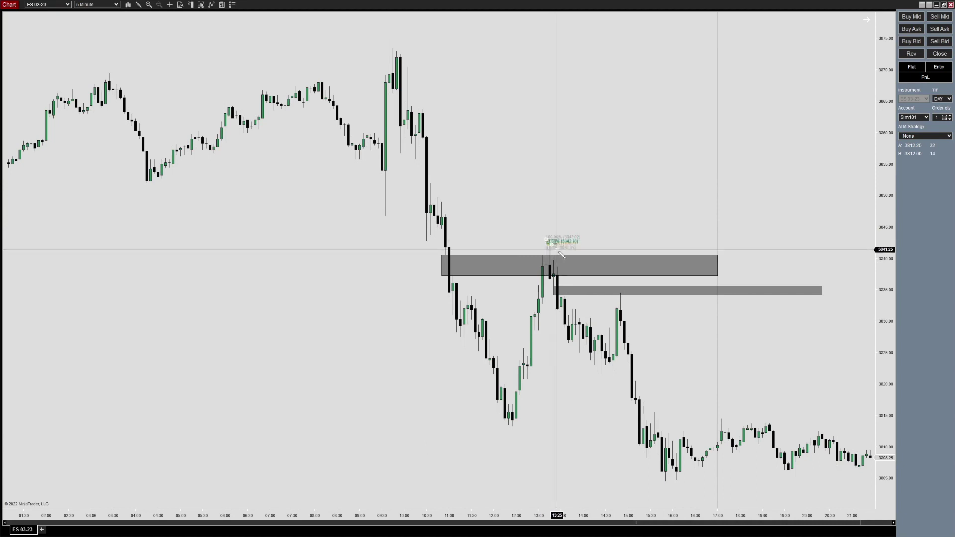
click(650, 372)
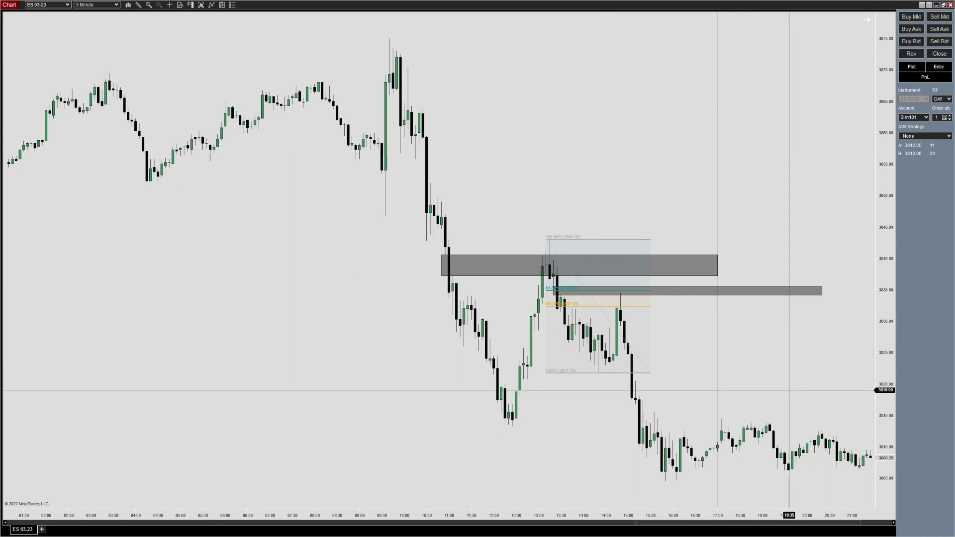
Open the Fibonacci retracement's properties and bring up its price levels list
double_click(597, 306)
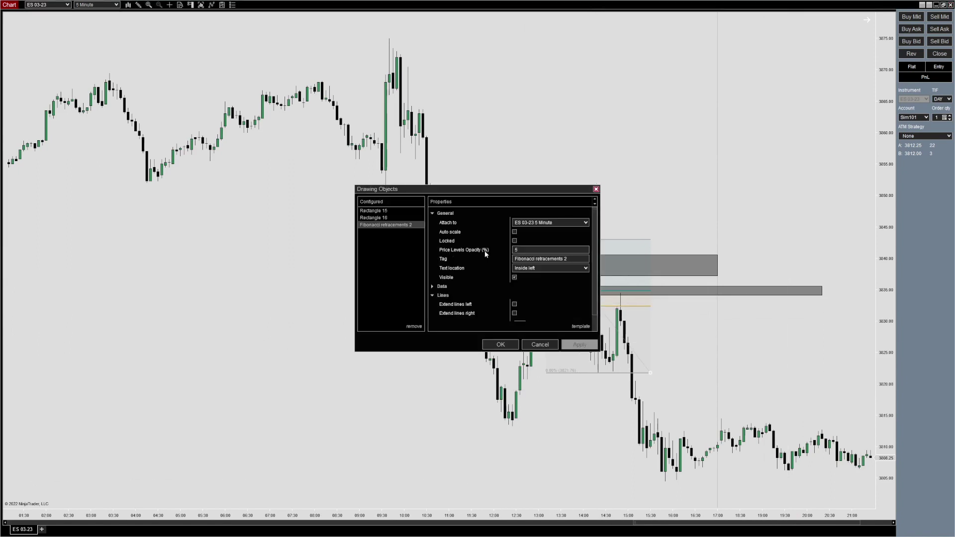
click(520, 249)
drag(533, 189, 442, 191)
scroll(463, 280, down, 2)
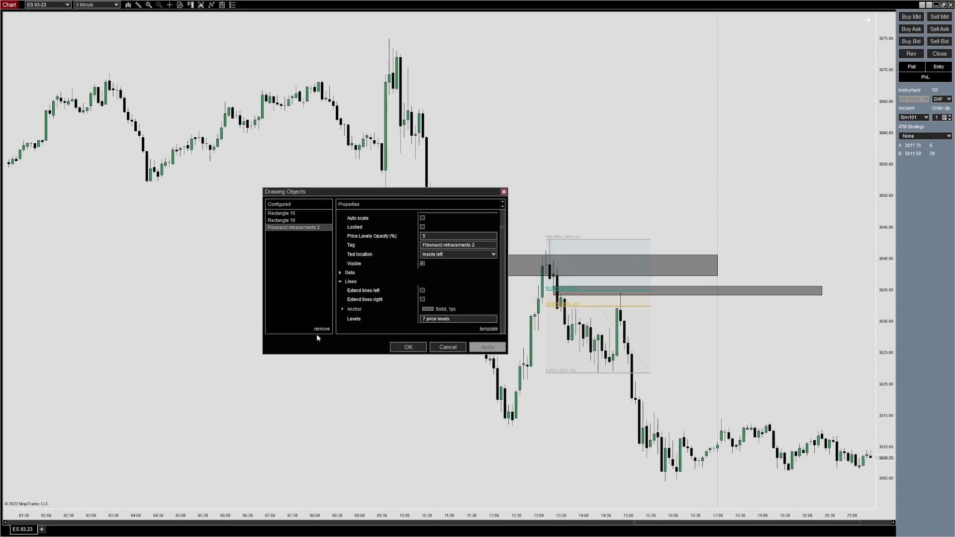
click(433, 320)
click(433, 319)
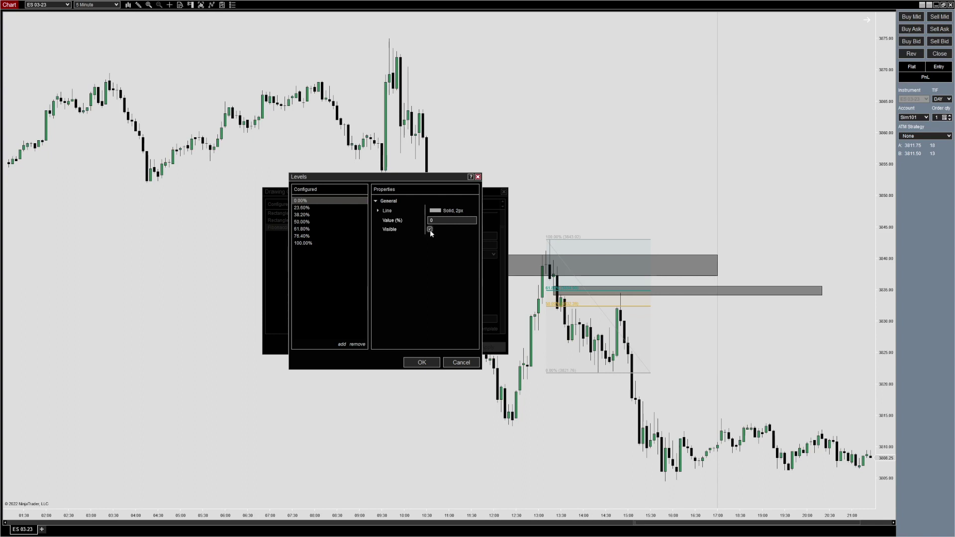
Hide the 23.6% and 38.2% levels, colour 50% Goldenrod and 61.8% DarkCyan, and confirm
click(303, 208)
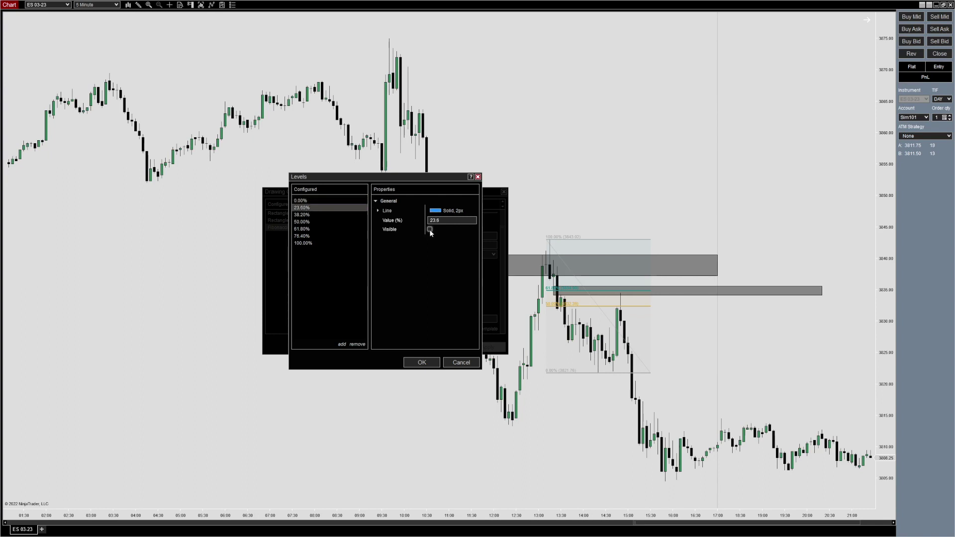
click(301, 215)
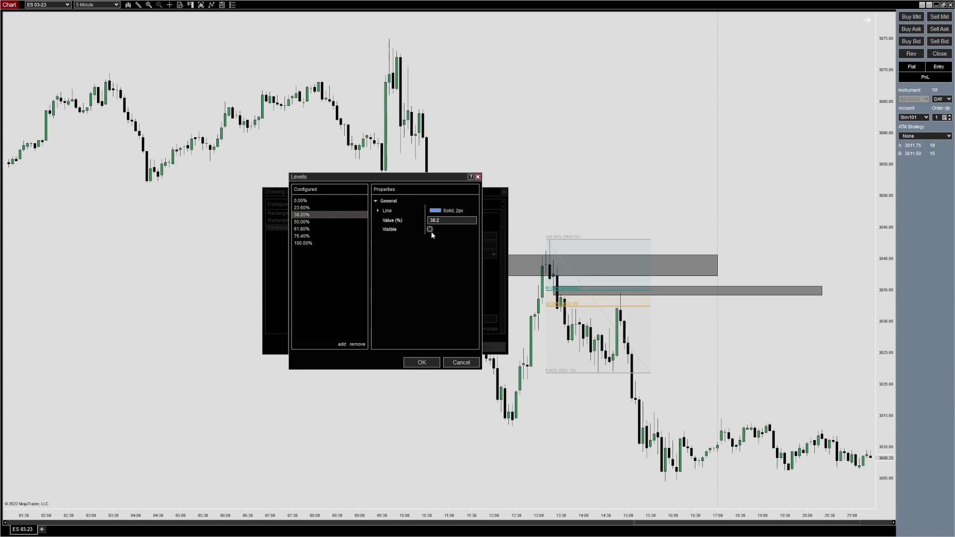
click(303, 222)
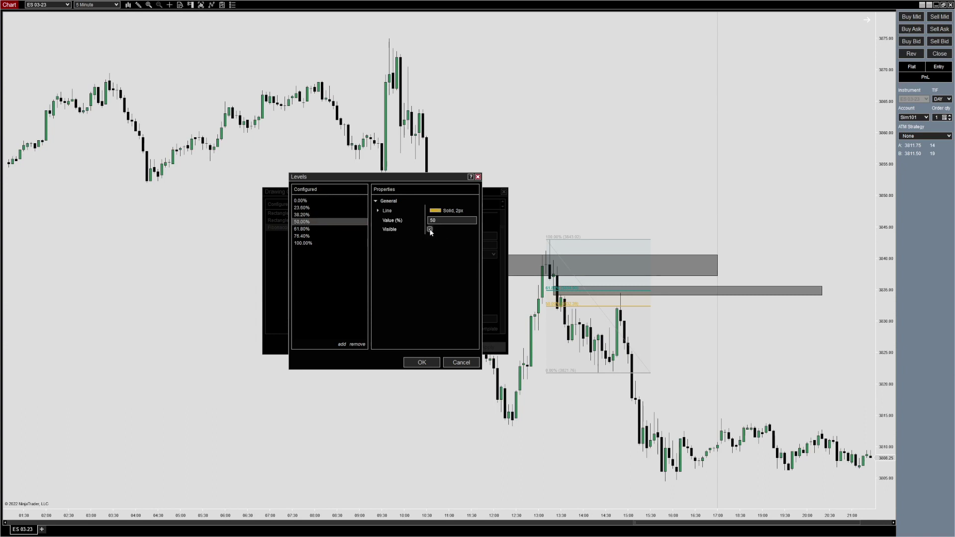
click(379, 210)
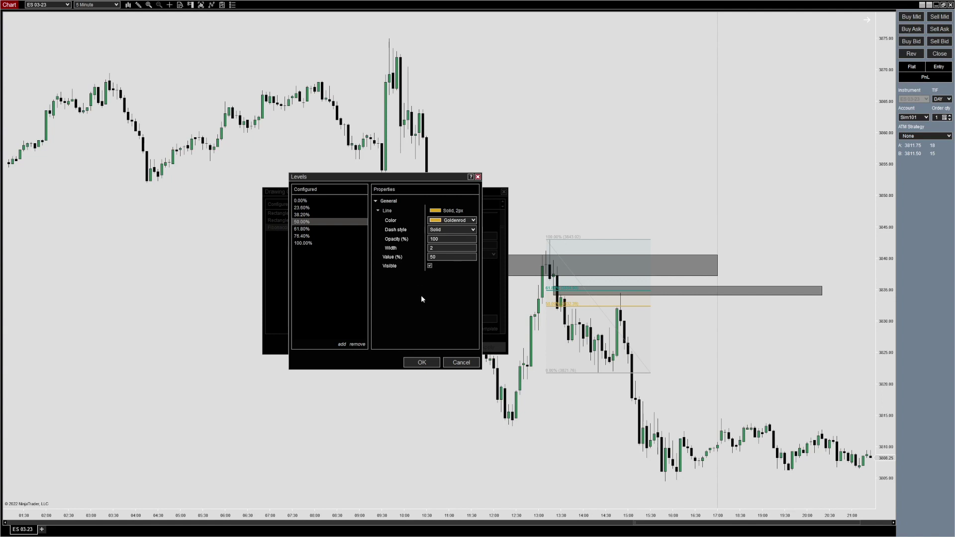
click(308, 229)
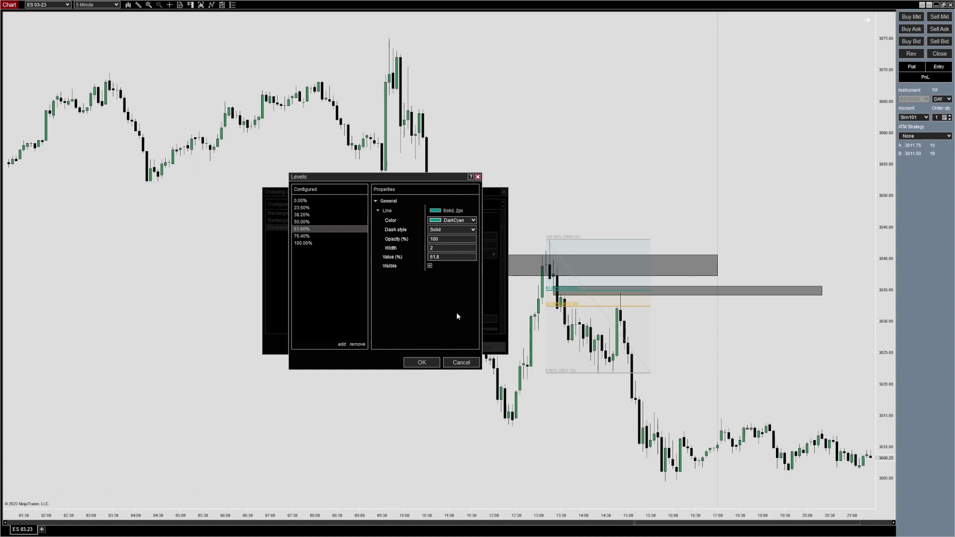
click(423, 363)
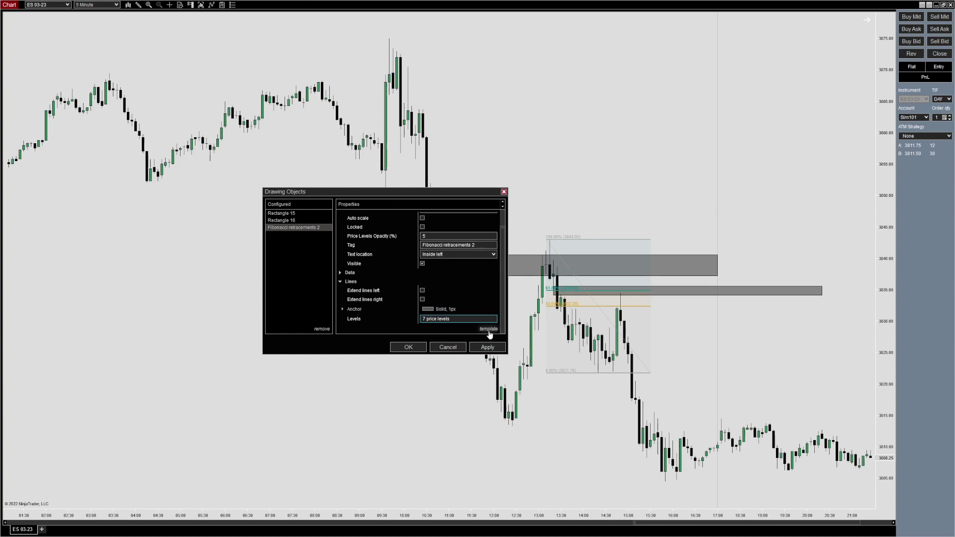
mouse_move(490, 332)
click(408, 348)
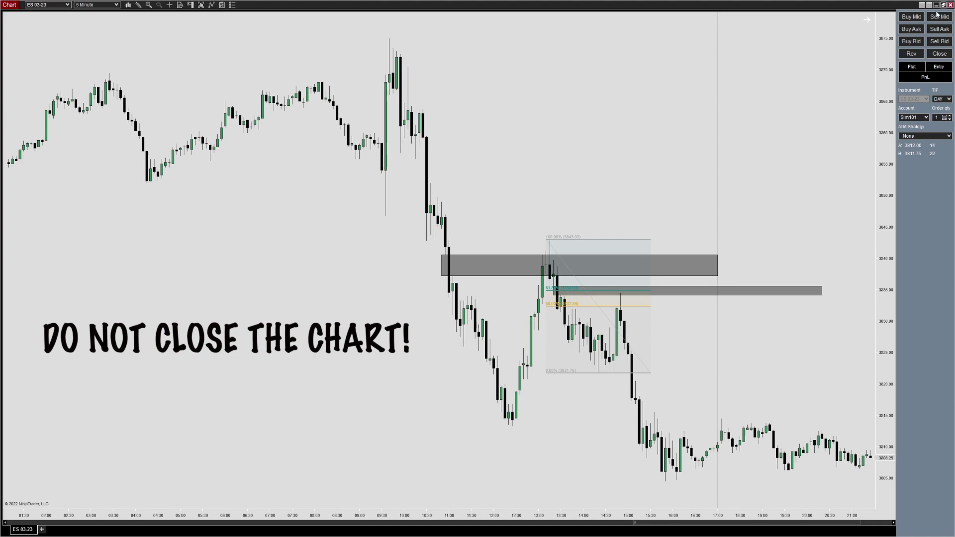
Save the layout as the ICT workspace, then close without saving workspace ES
drag(581, 4, 598, 149)
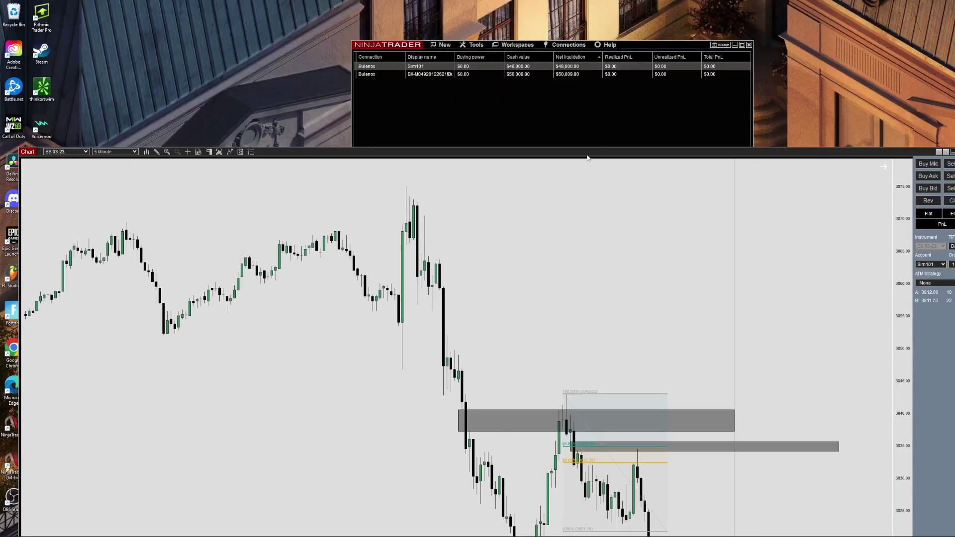
click(631, 45)
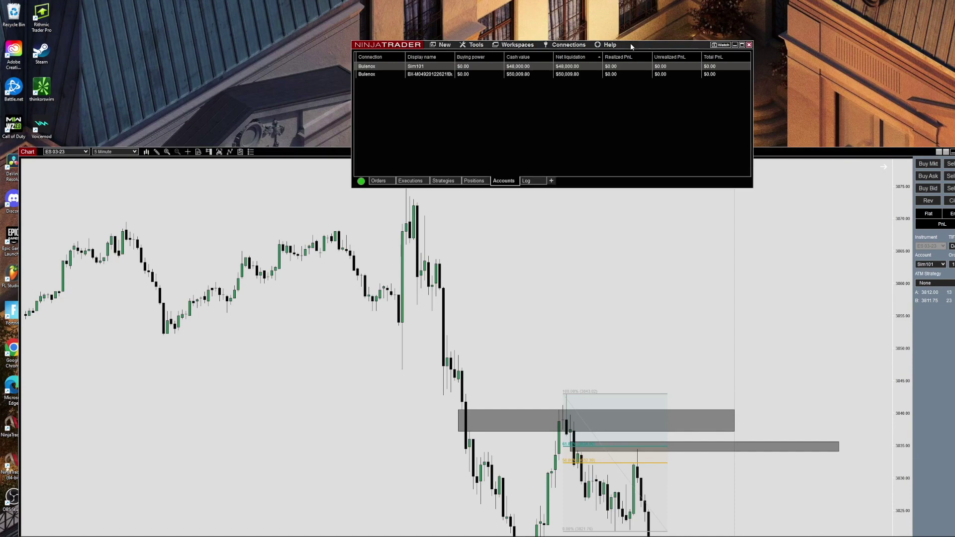
click(518, 45)
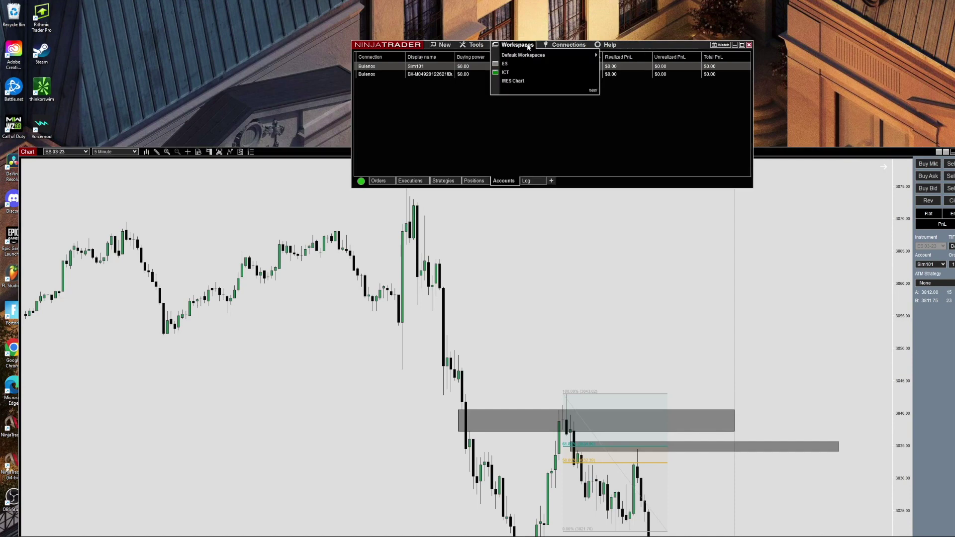
click(541, 73)
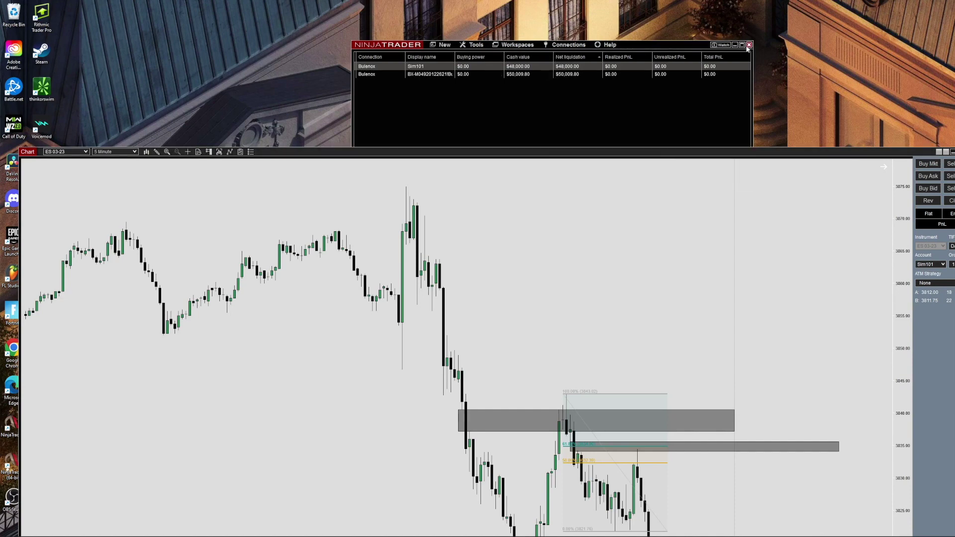
click(750, 46)
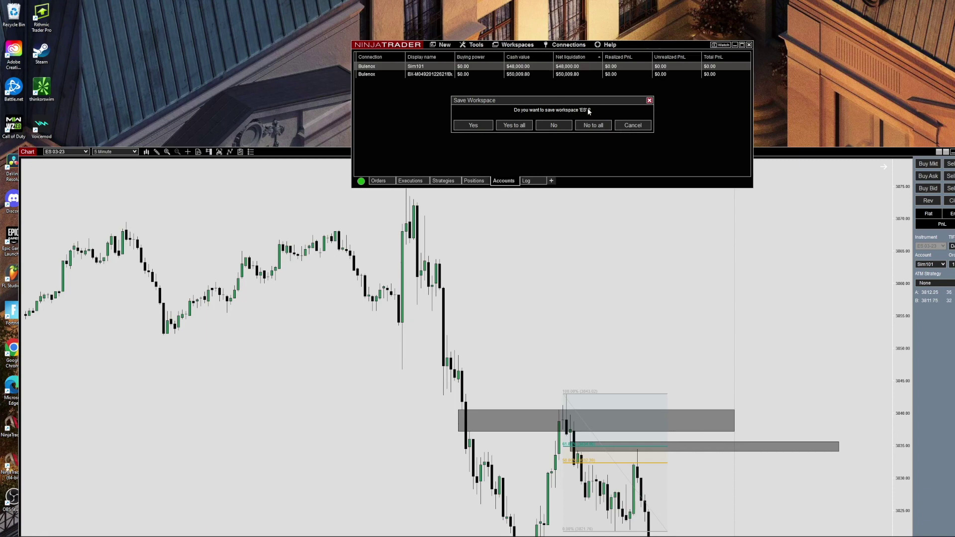
click(559, 127)
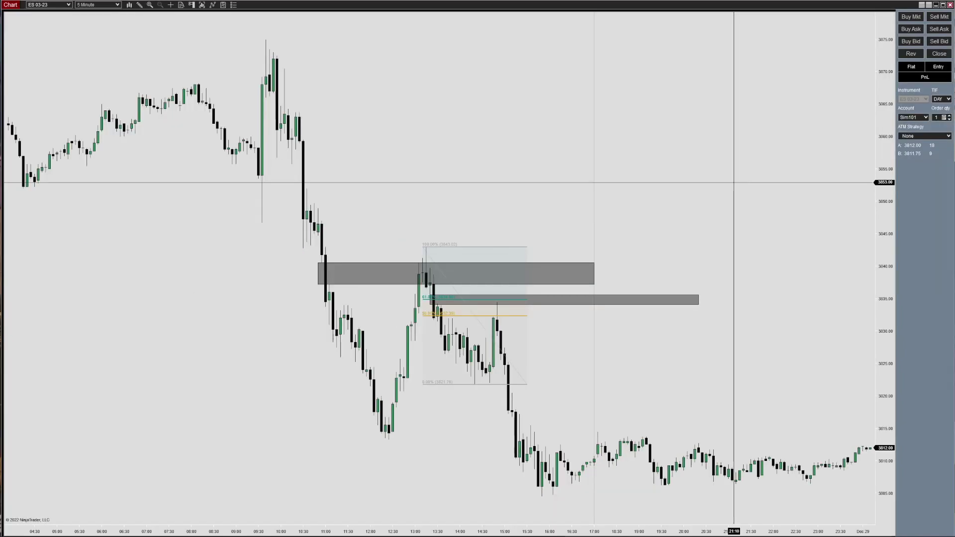